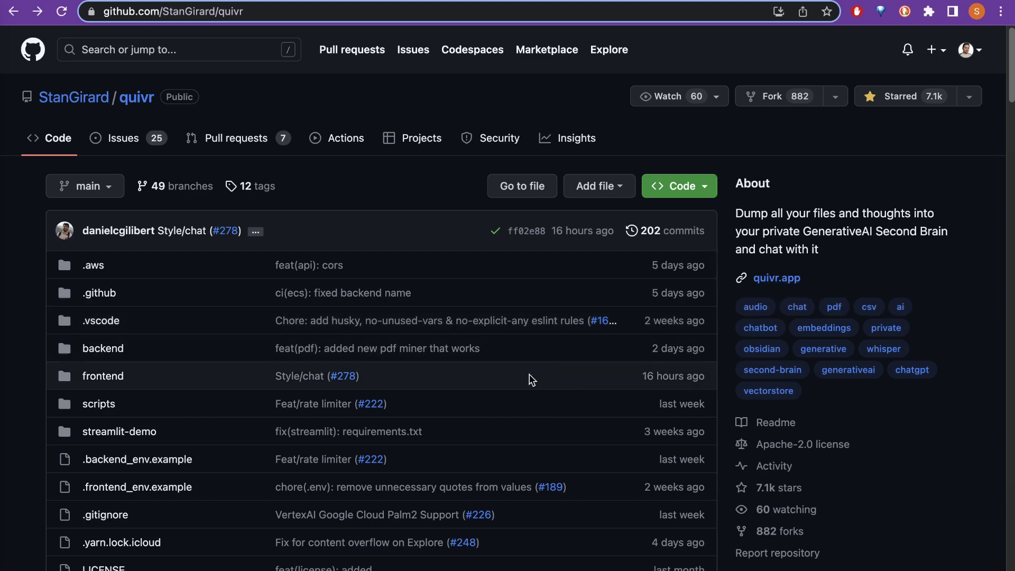
- Look over the quivr repository's file list on GitHub and open the project's website, quivr.app
scroll(414, 408, down, 4)
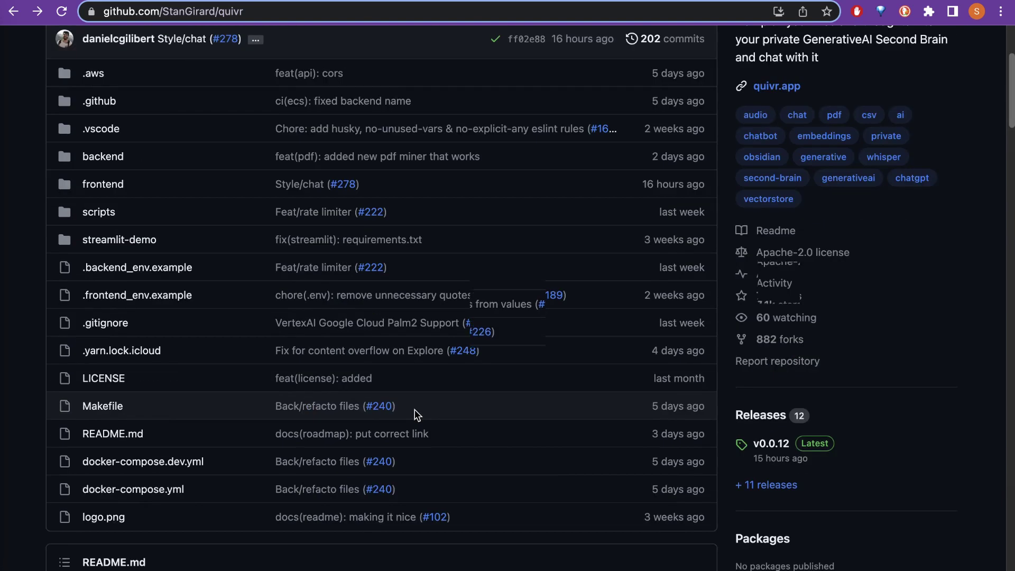
scroll(415, 409, up, 2)
scroll(417, 415, up, 1)
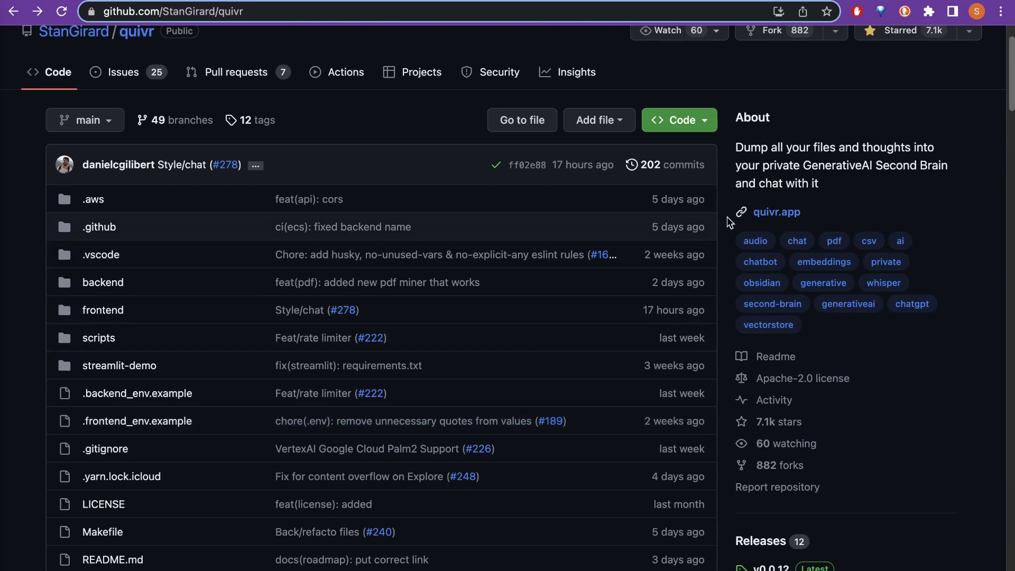
click(771, 217)
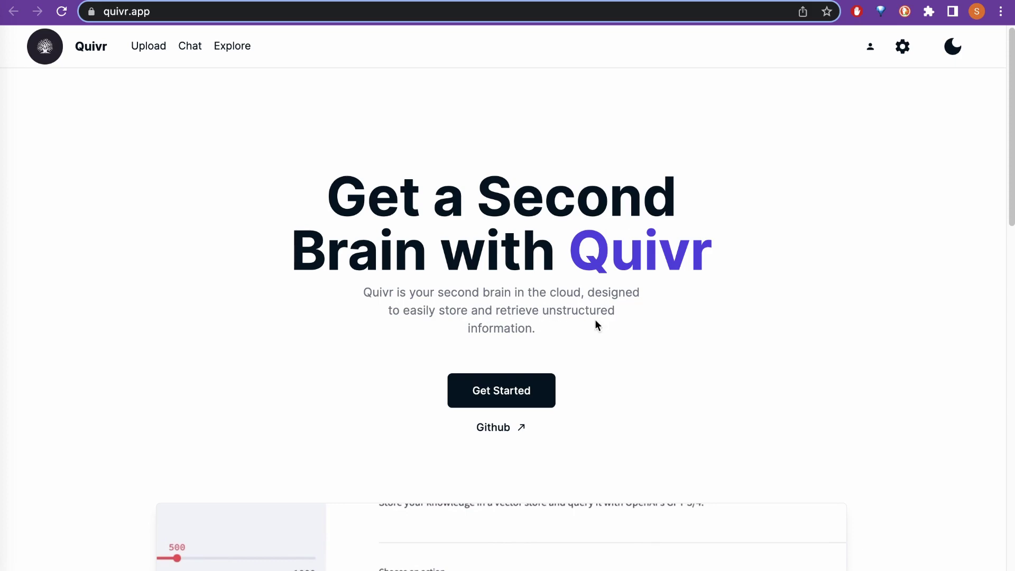
- Review the Quivr landing page through its Features section and highlight the "Open source" heading
scroll(696, 343, down, 10)
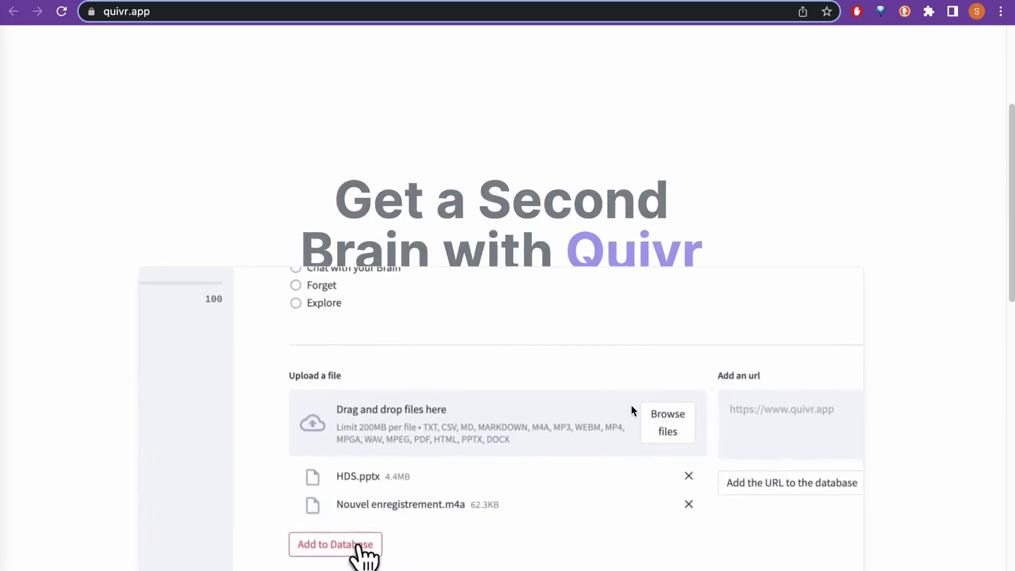
scroll(259, 373, down, 7)
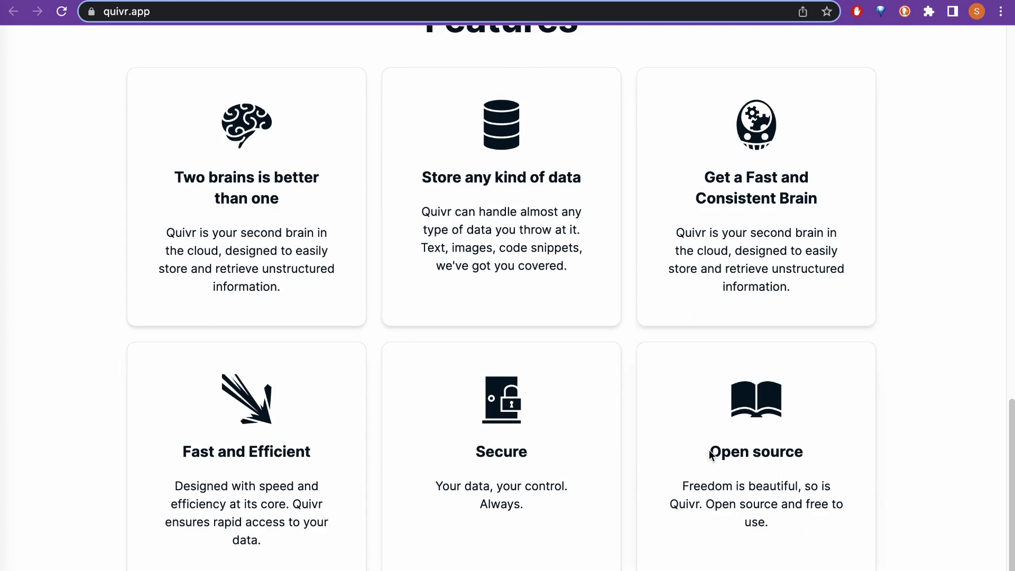
drag(708, 452, 808, 457)
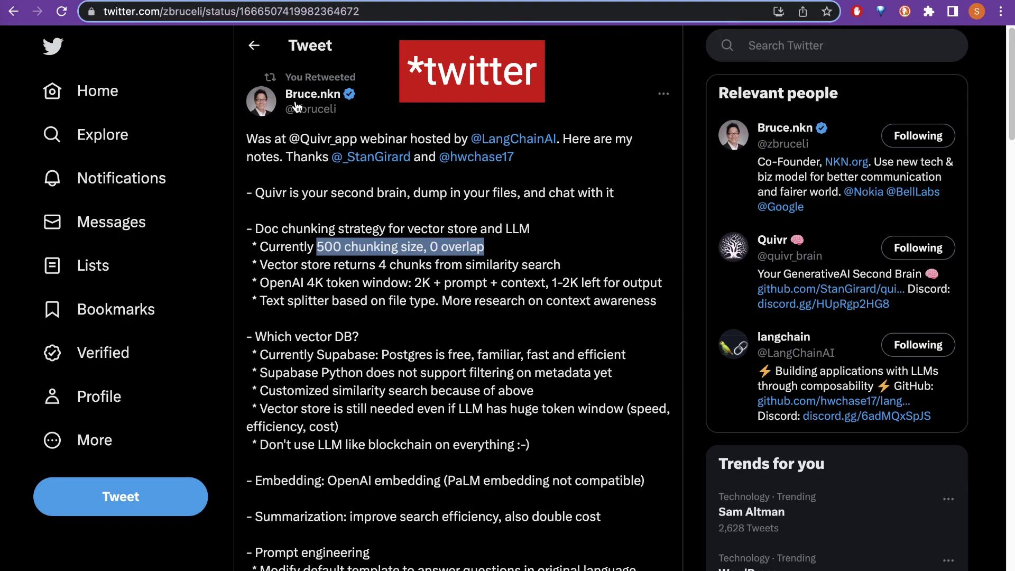
- Read the document chunking notes in the Quivr webinar tweet, highlighting the chunk size, overlap and similarity search details
mouse_move(296, 108)
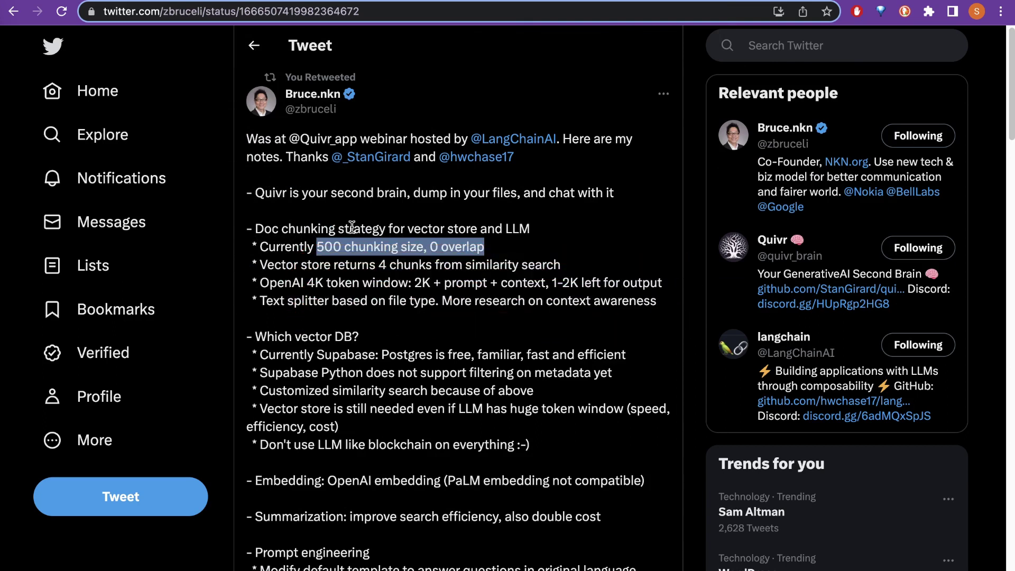
click(343, 193)
drag(255, 193, 508, 429)
click(535, 442)
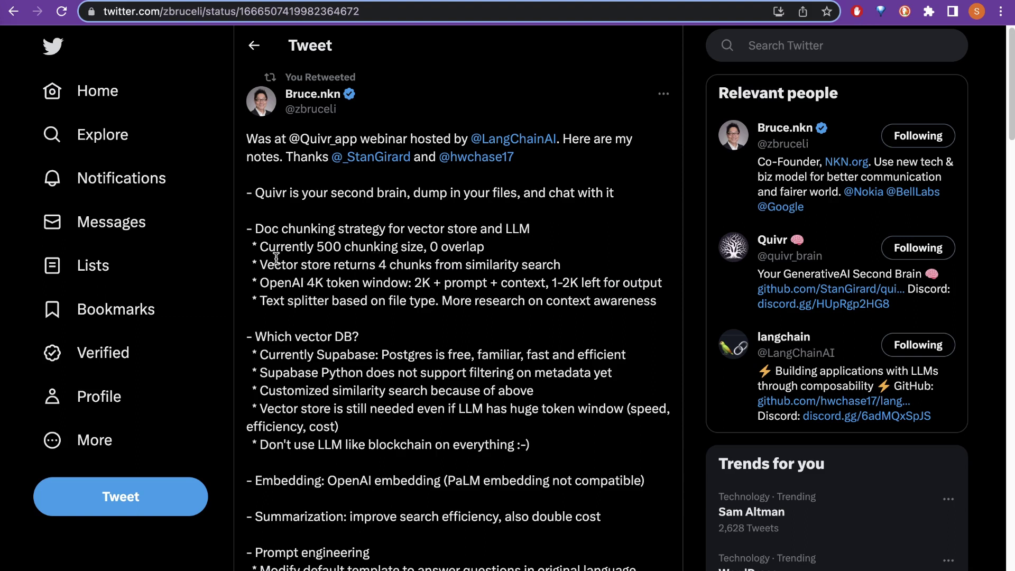
drag(261, 248, 342, 253)
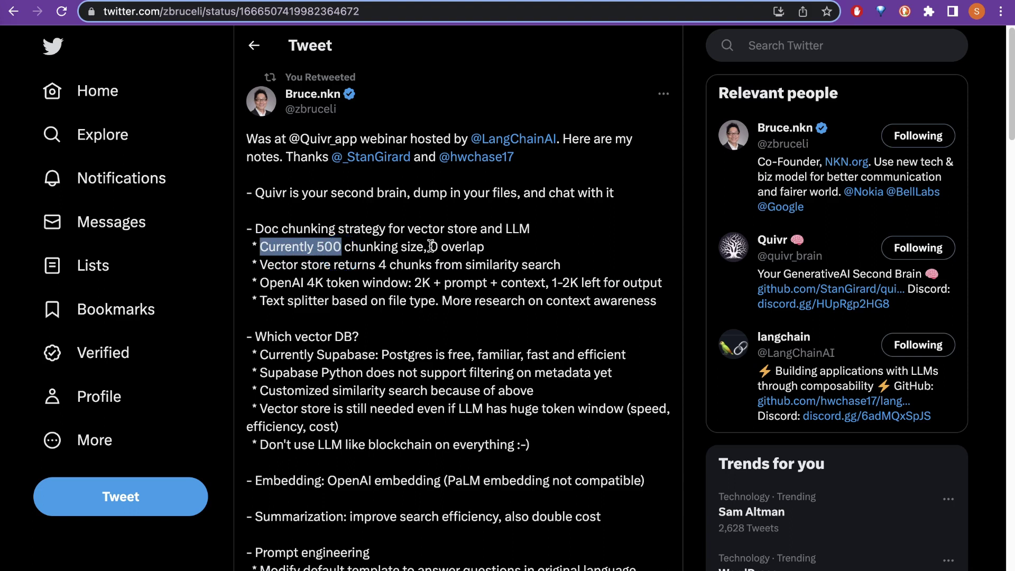
drag(429, 247, 477, 248)
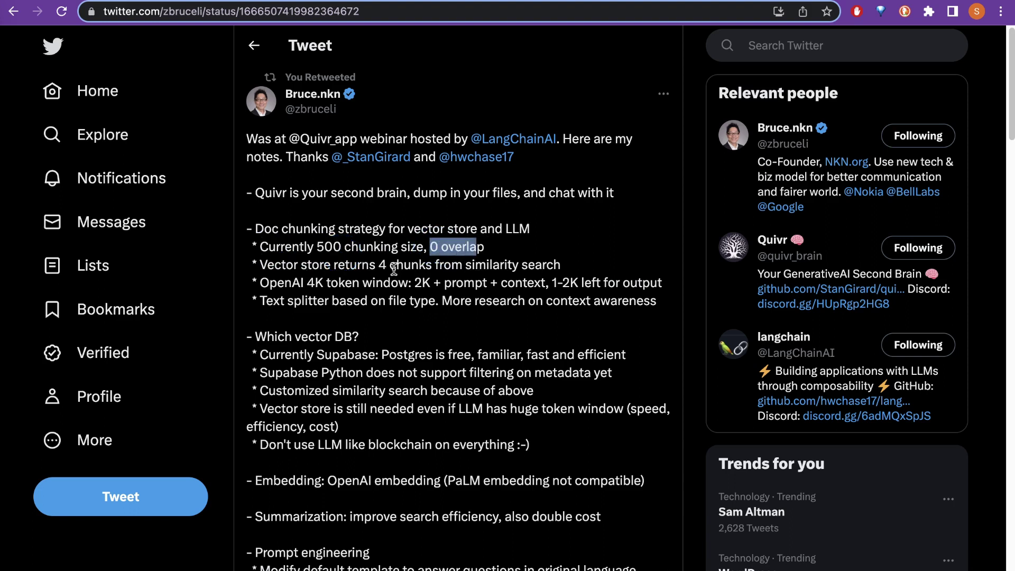
click(379, 269)
drag(378, 269, 559, 266)
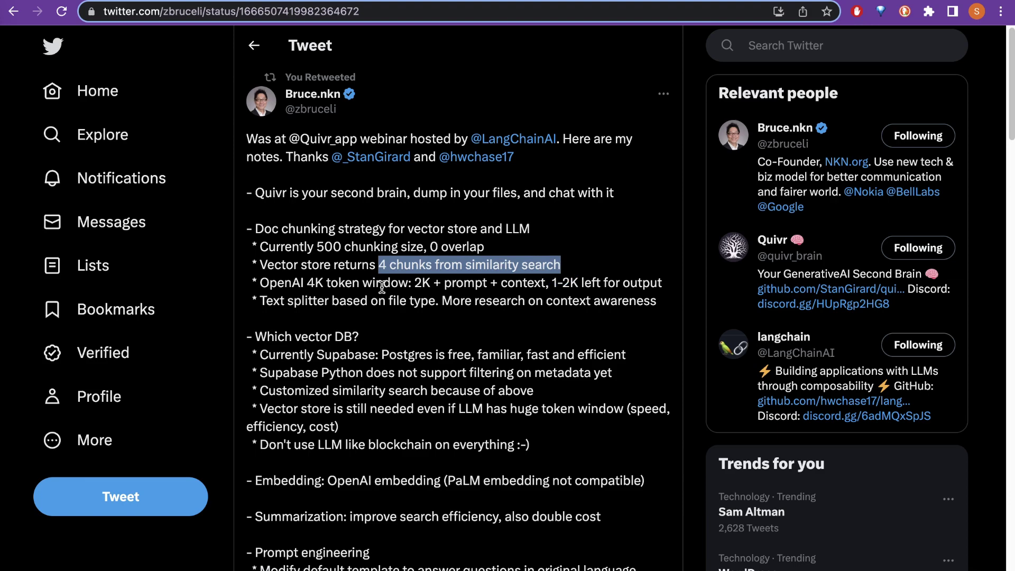
- Highlight the tweet's 4K token window note and check the max tokens of gpt-3.5-turbo in the OpenAI model documentation
drag(307, 282, 422, 283)
key(ctrl+Tab)
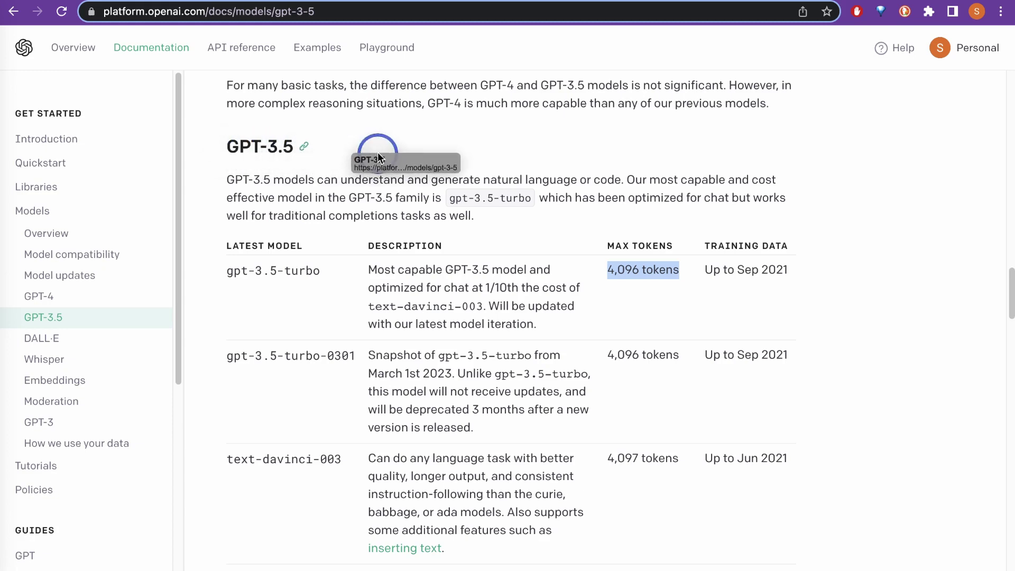
click(629, 272)
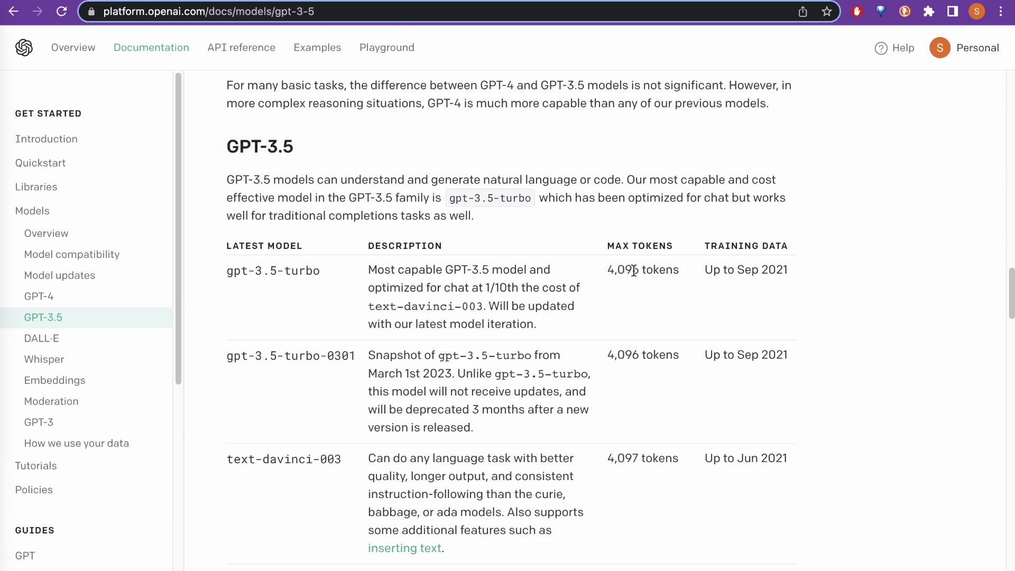
double_click(634, 270)
drag(680, 273, 606, 264)
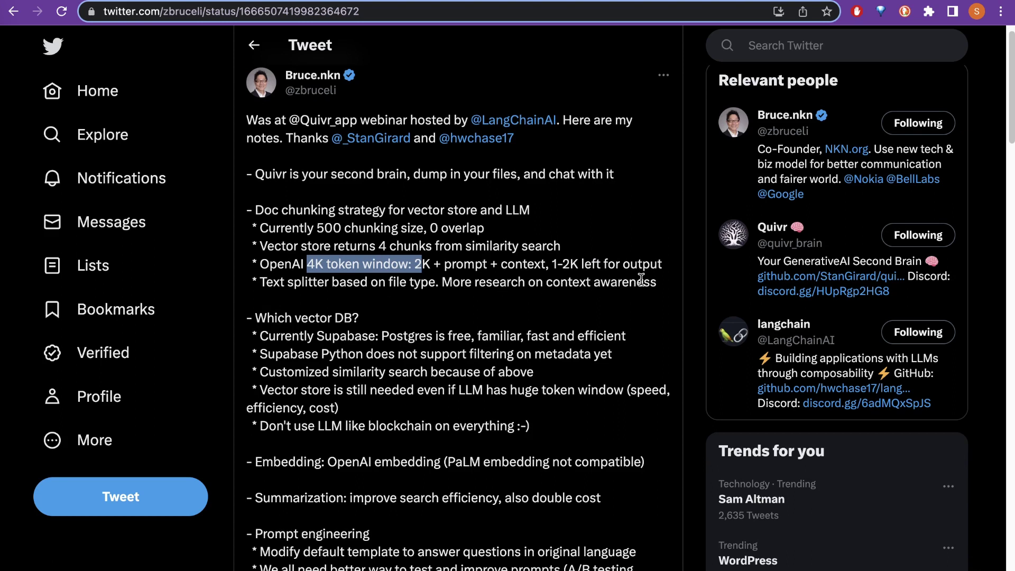
- Read the tweet's text splitter and vector DB notes, highlighting Supabase, Postgres and the customized similarity search
drag(657, 283, 266, 283)
scroll(271, 285, down, 2)
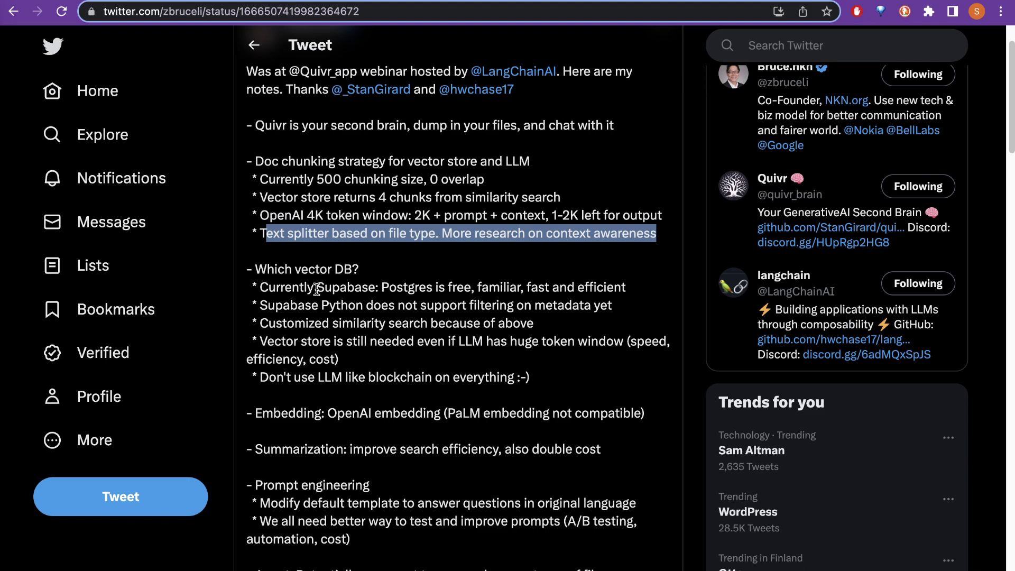
drag(317, 289, 383, 281)
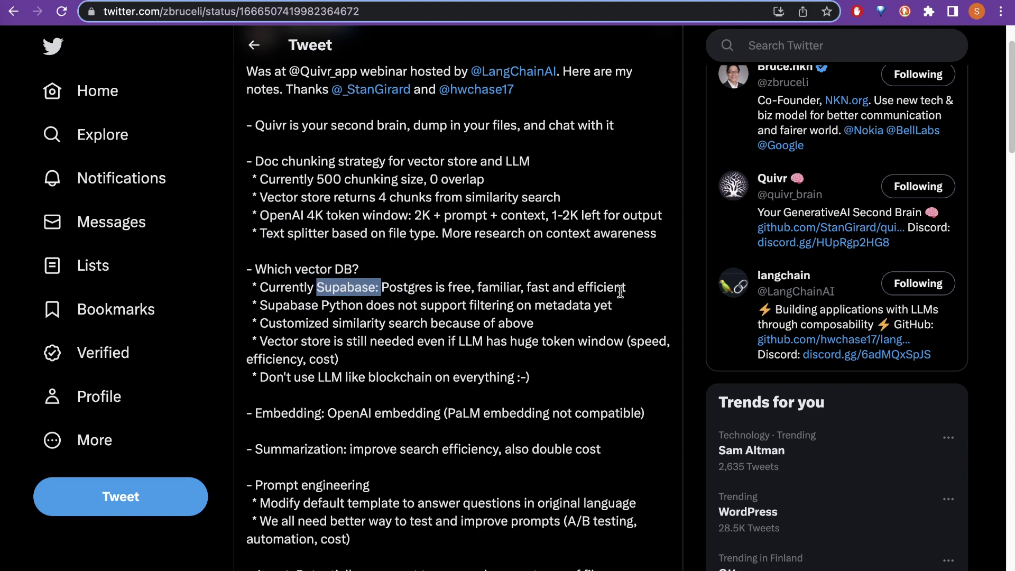
drag(634, 290, 442, 288)
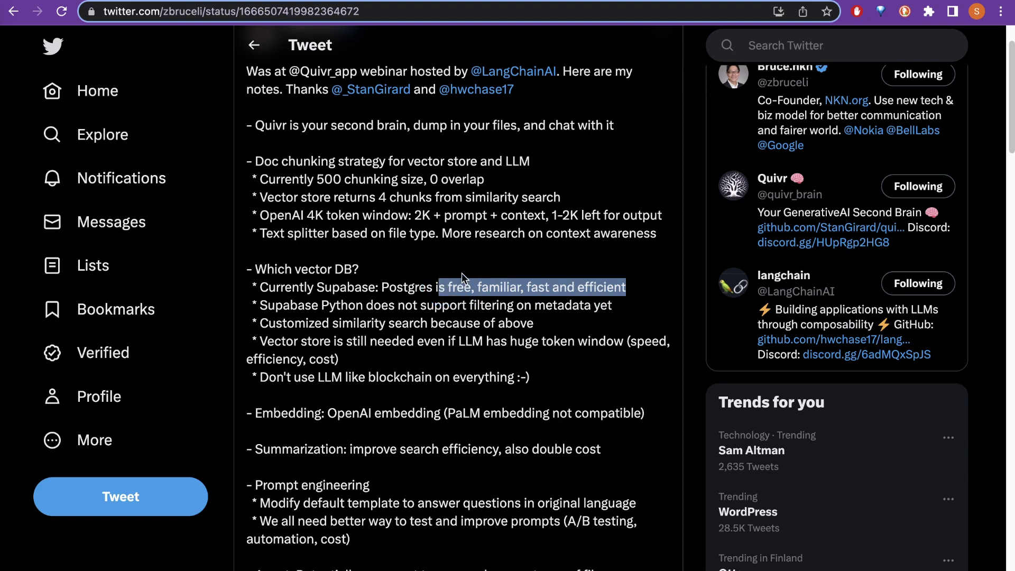
double_click(396, 289)
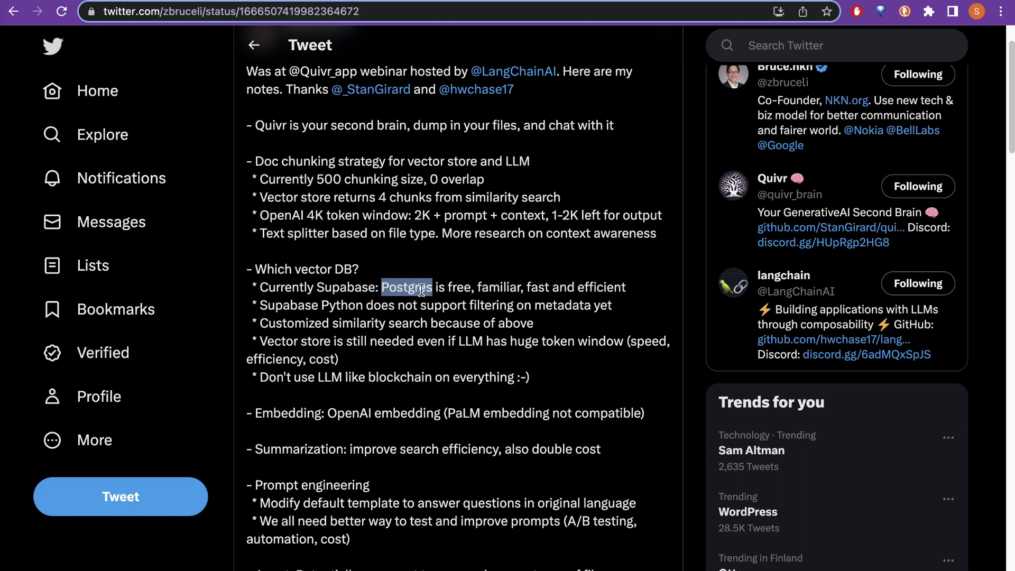
double_click(363, 288)
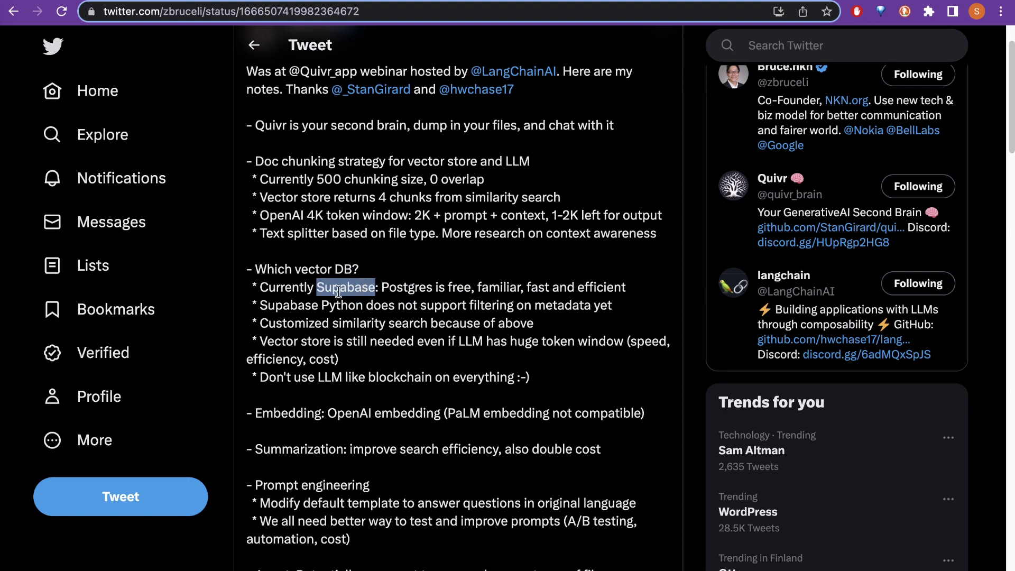
click(339, 288)
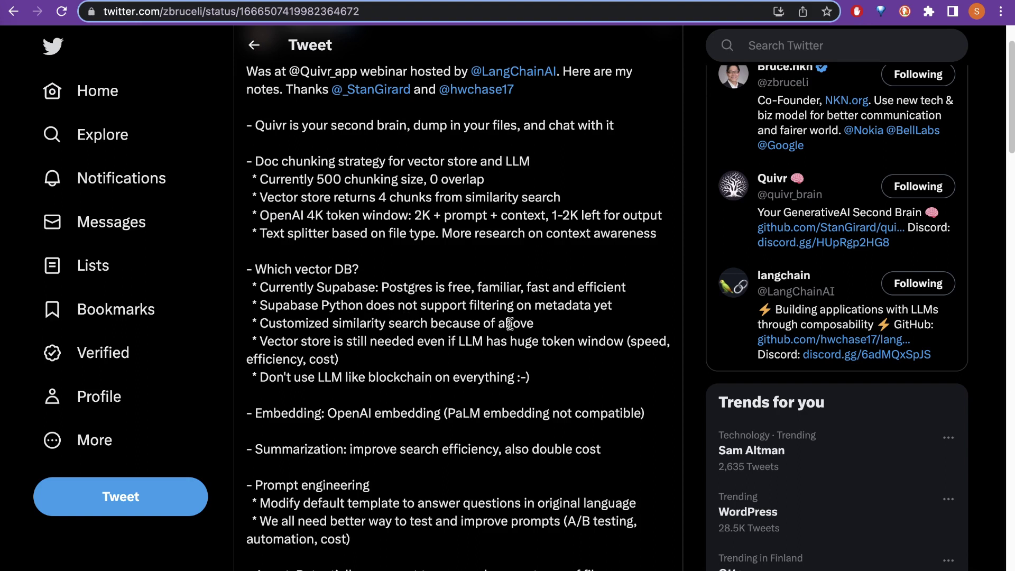
drag(260, 323, 497, 324)
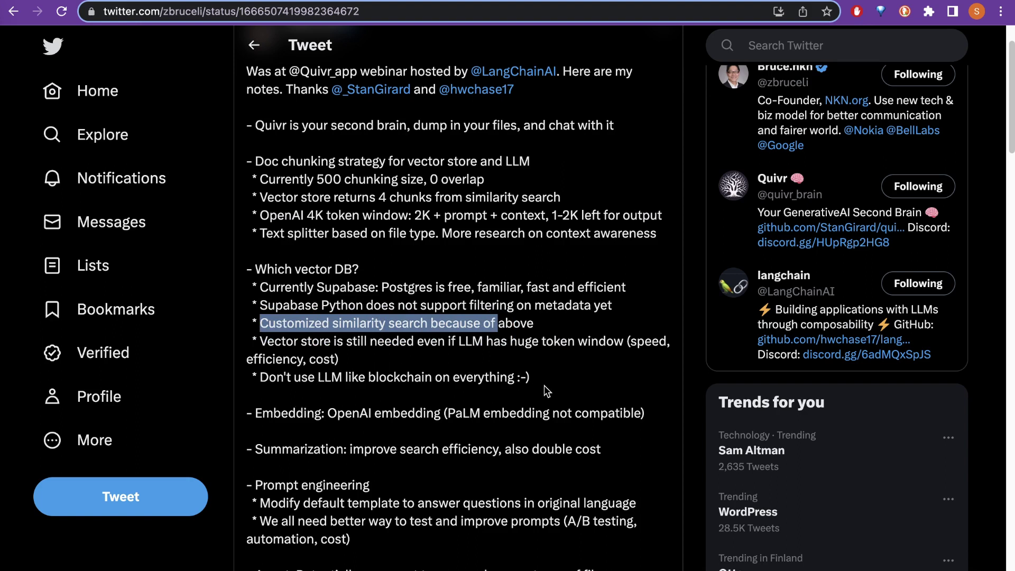
drag(545, 385, 348, 364)
- Read the tweet's embedding, summarization and prompt engineering notes, highlighting each of them
drag(280, 413, 601, 412)
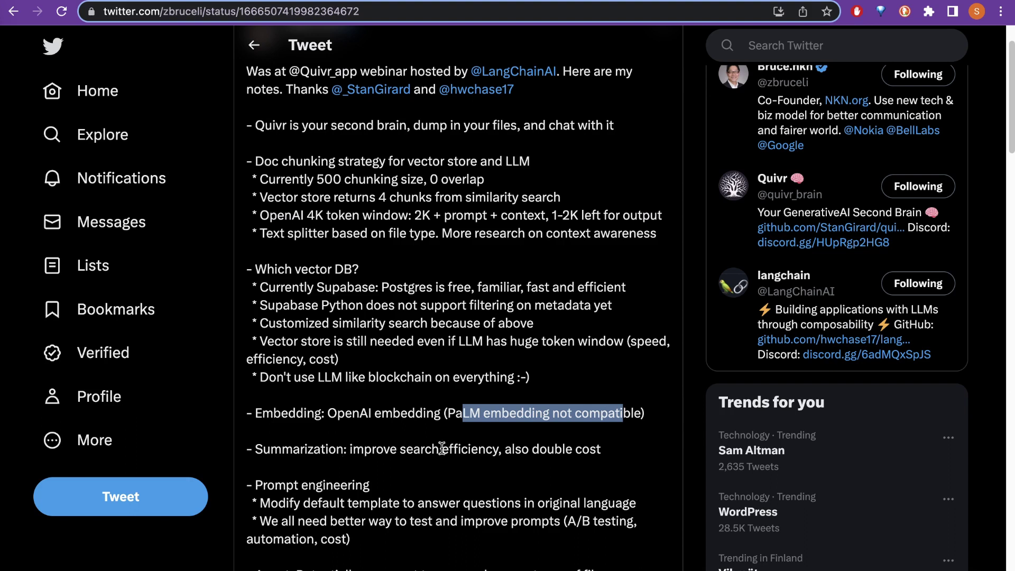
drag(613, 448, 265, 444)
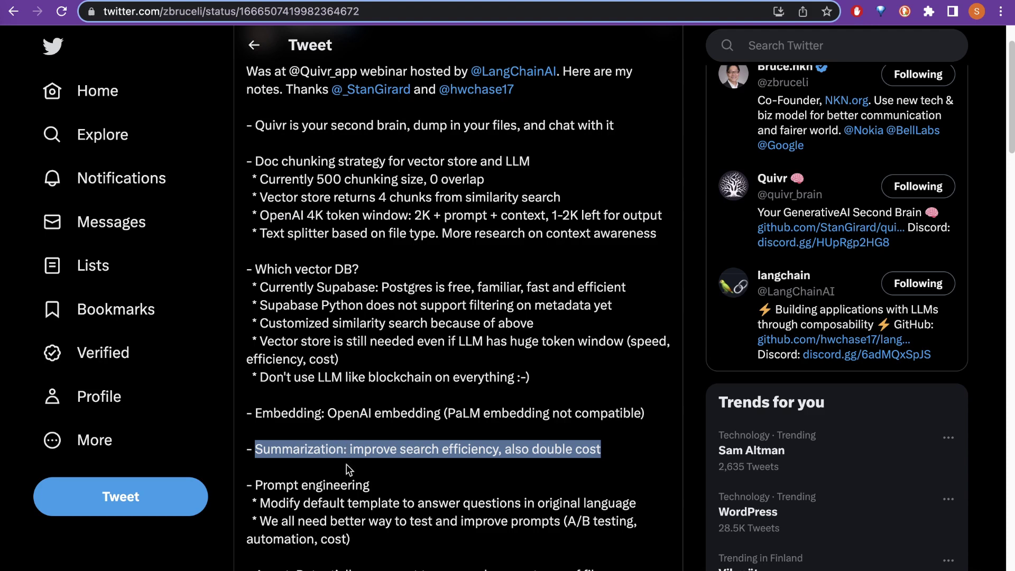
scroll(296, 441, down, 1)
drag(261, 446, 384, 446)
scroll(297, 548, down, 2)
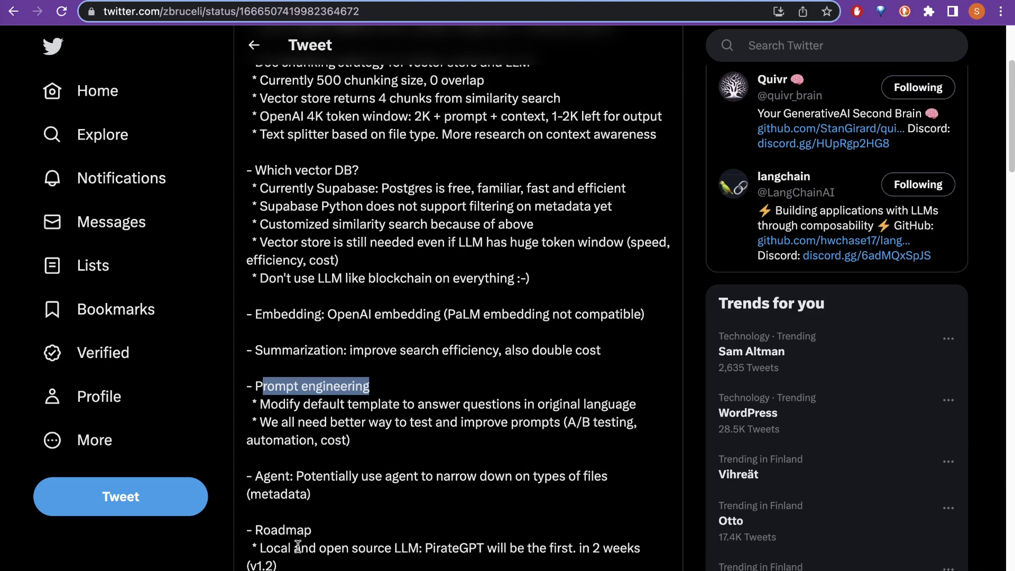
- Read the tweet's Roadmap section, highlighting PirateGPT and the specialized brains with open source trained models
drag(261, 532, 329, 533)
scroll(360, 521, down, 5)
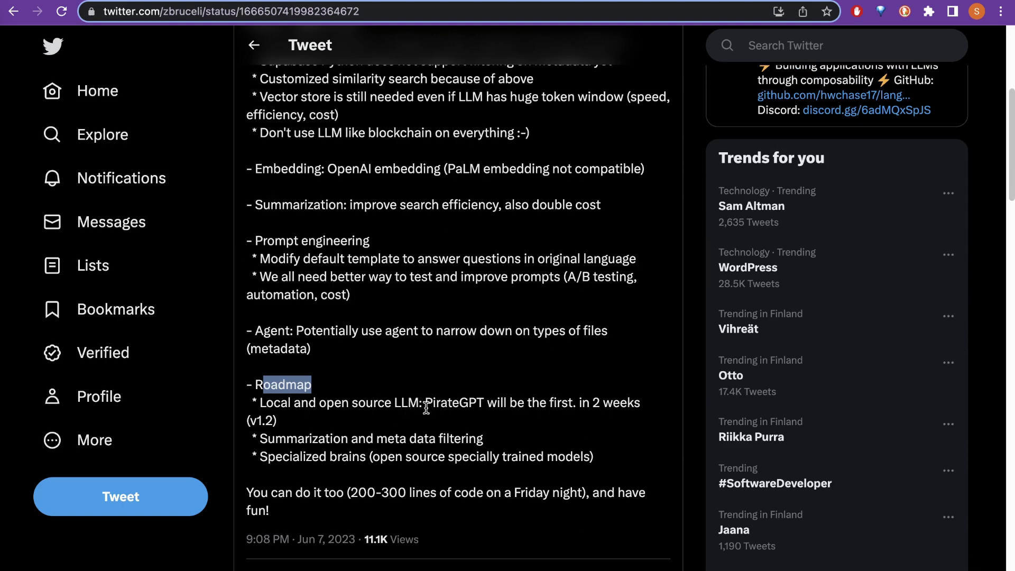
drag(425, 405, 481, 416)
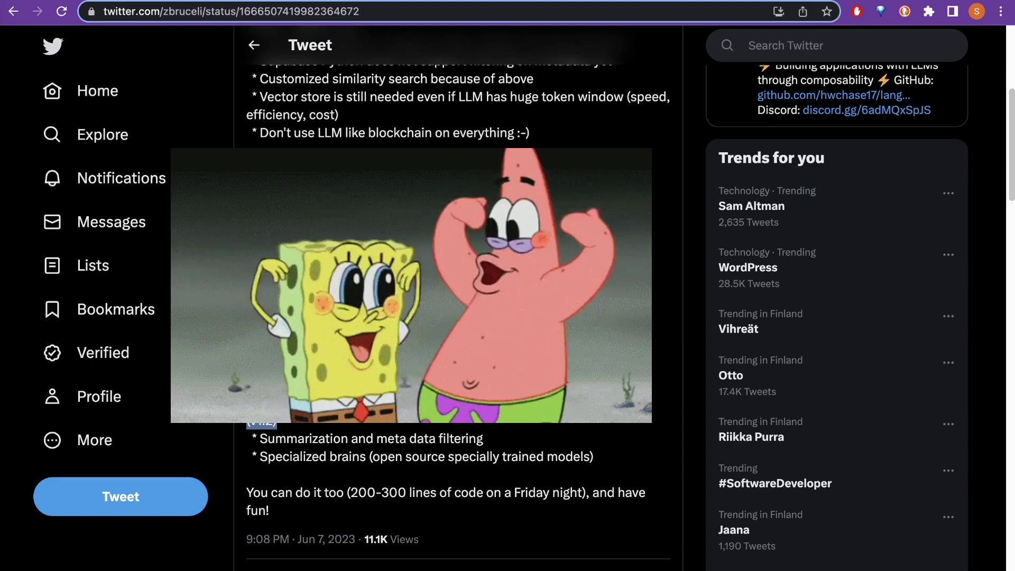
click(356, 444)
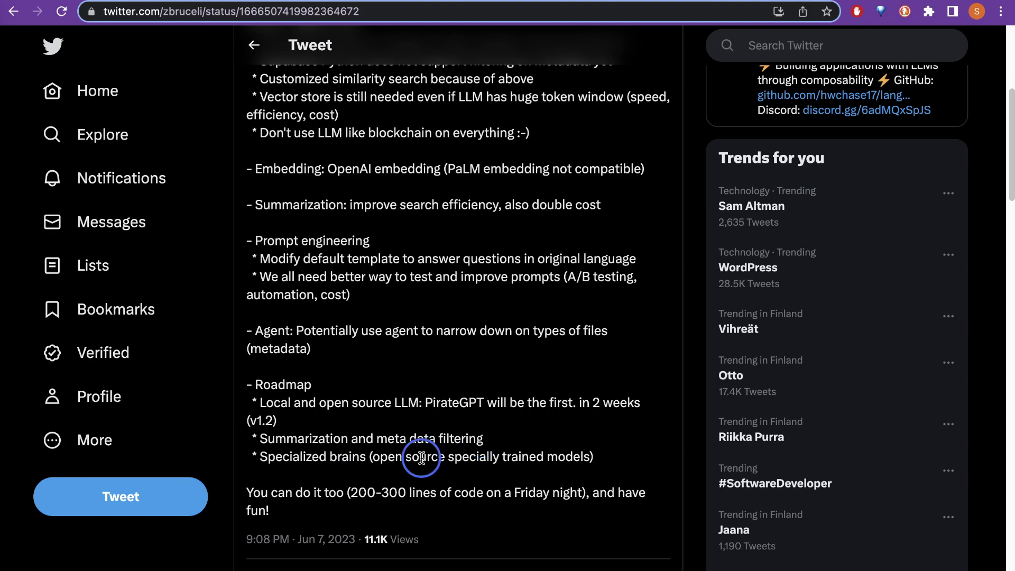
drag(421, 458, 583, 458)
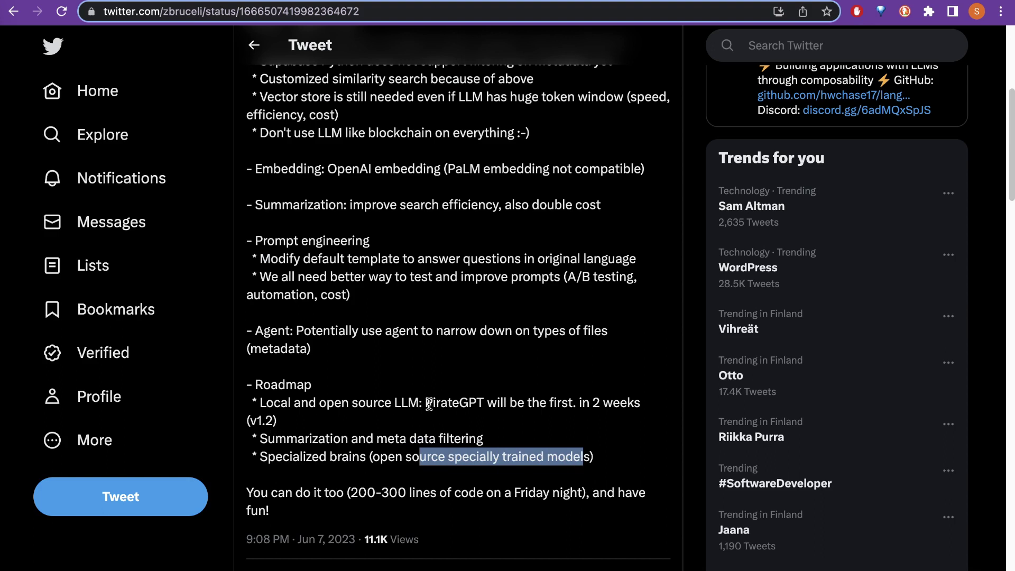
drag(428, 404, 485, 404)
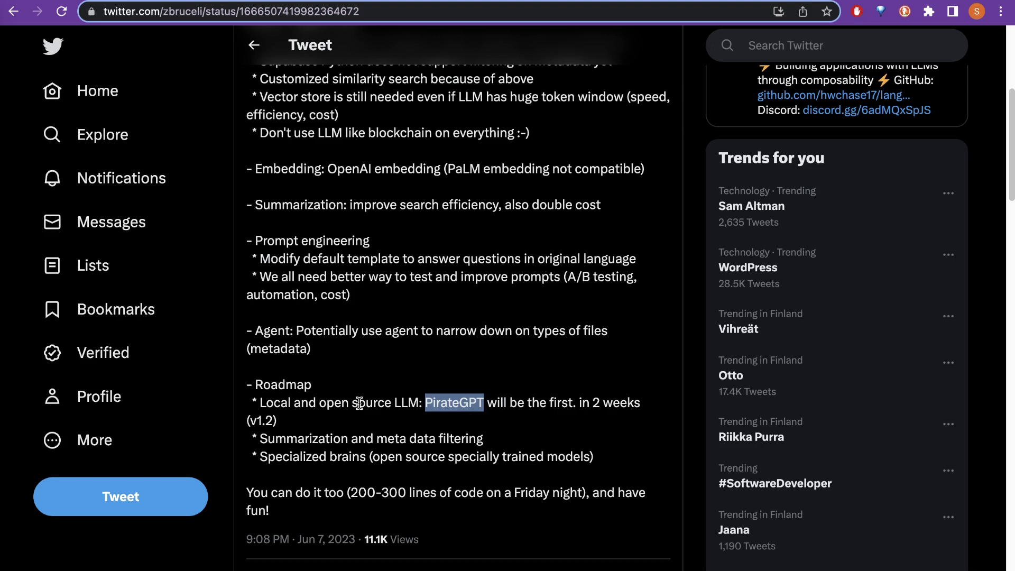
click(460, 400)
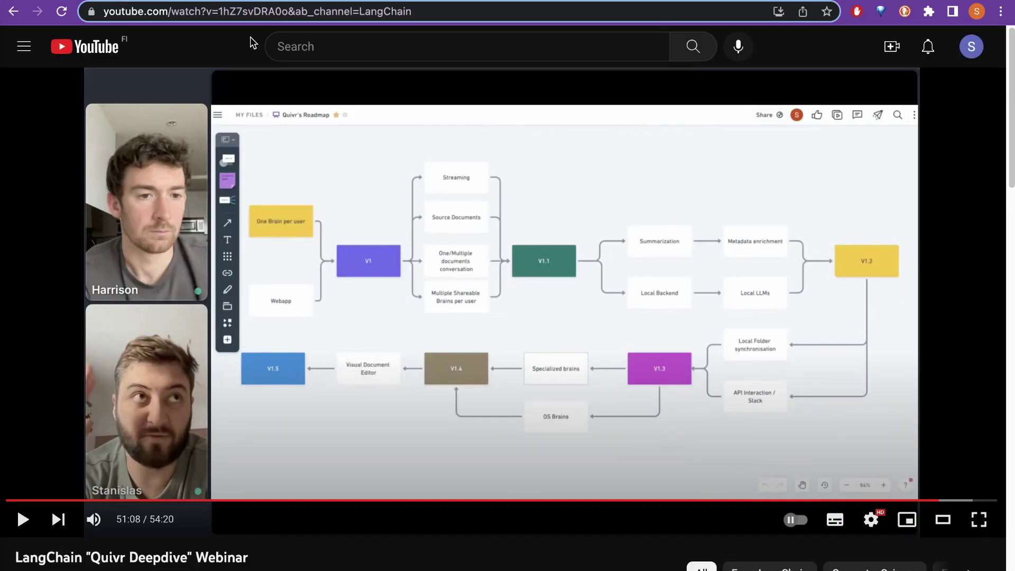
- Switch to Pinecone's chunking strategies article and highlight the "Chunking Considerations" heading and the article title
key(ctrl+Tab)
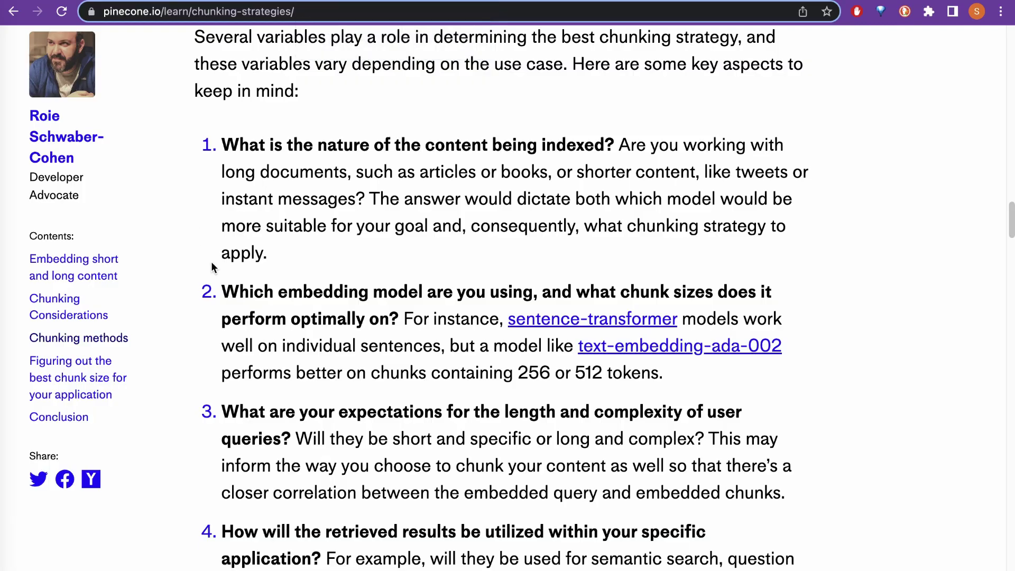
scroll(214, 267, up, 5)
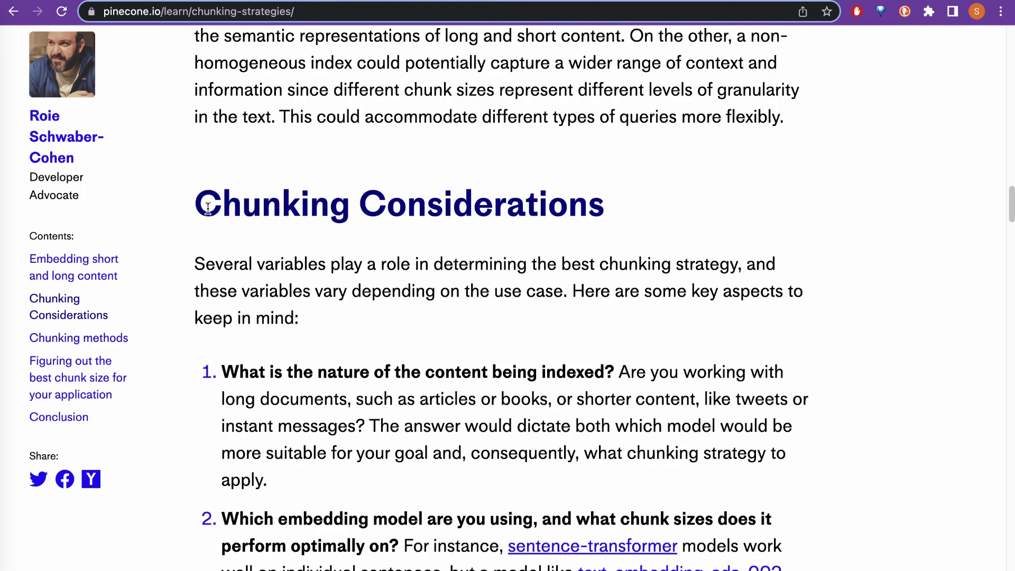
click(205, 205)
drag(206, 206, 594, 220)
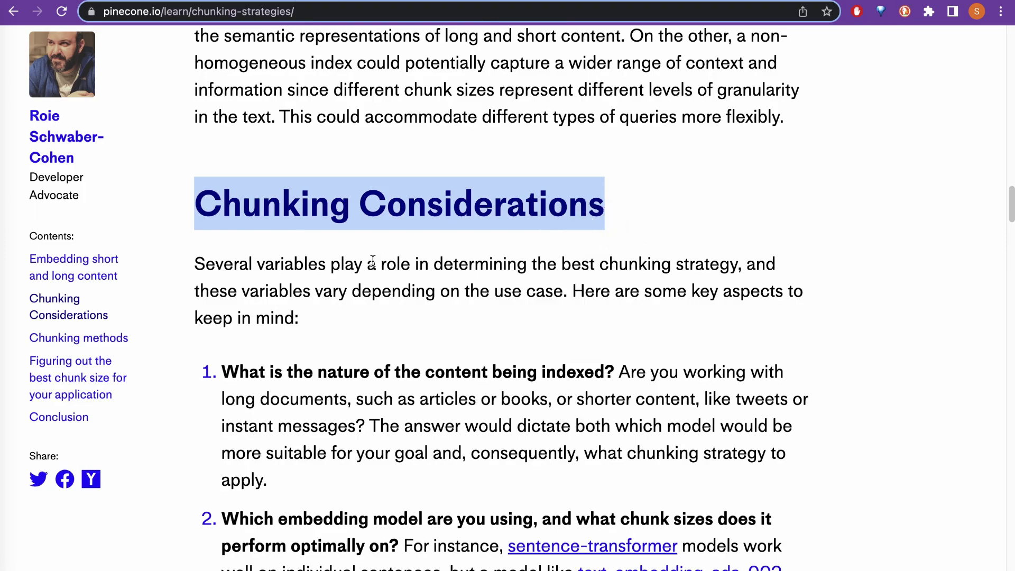
scroll(335, 285, up, 5)
scroll(335, 288, up, 20)
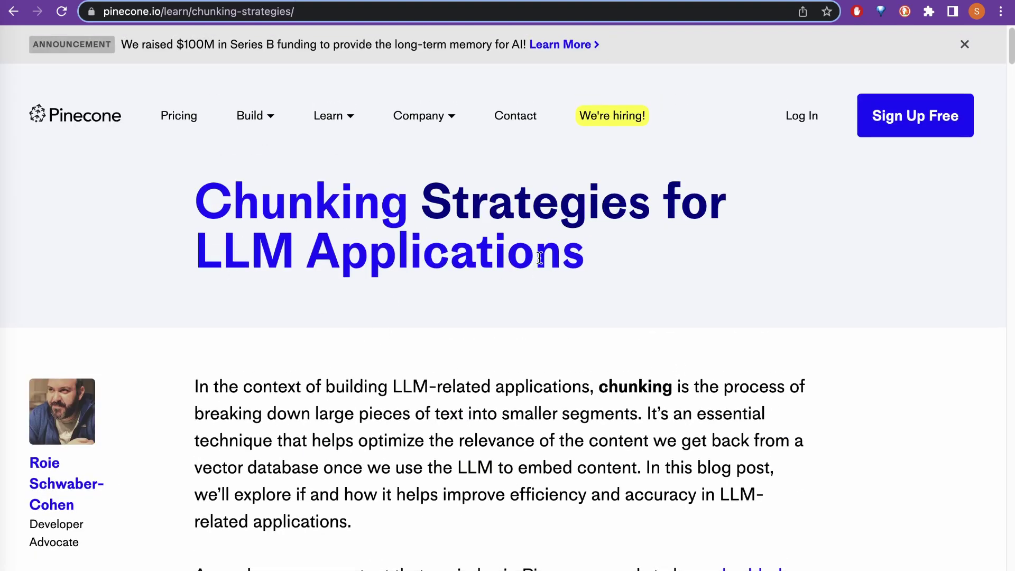
drag(617, 257, 182, 209)
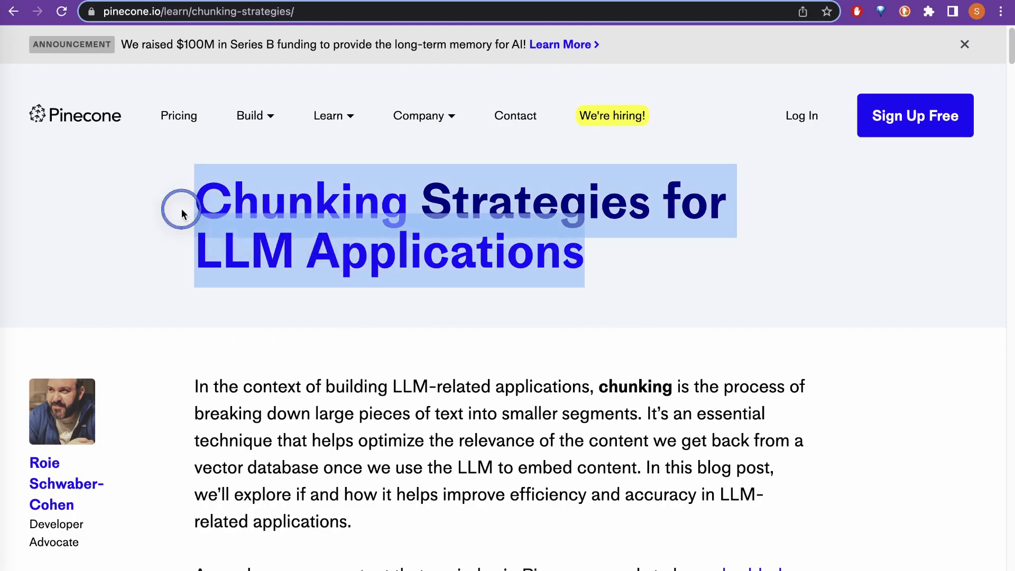
- Skim the chunking article's introduction and embedding section, and highlight the start of the sentence defining chunking
click(319, 370)
scroll(340, 342, down, 20)
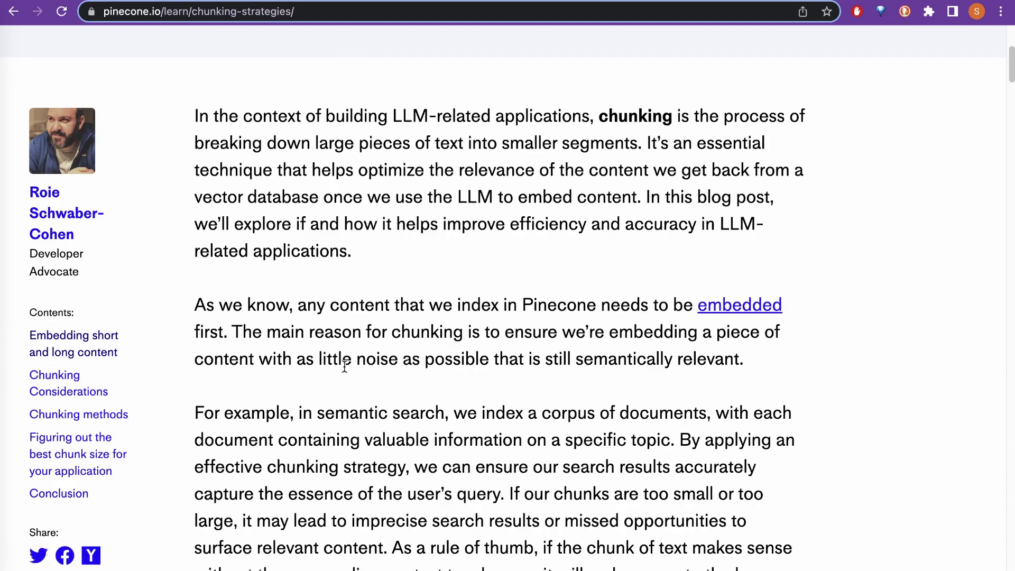
scroll(333, 391, down, 8)
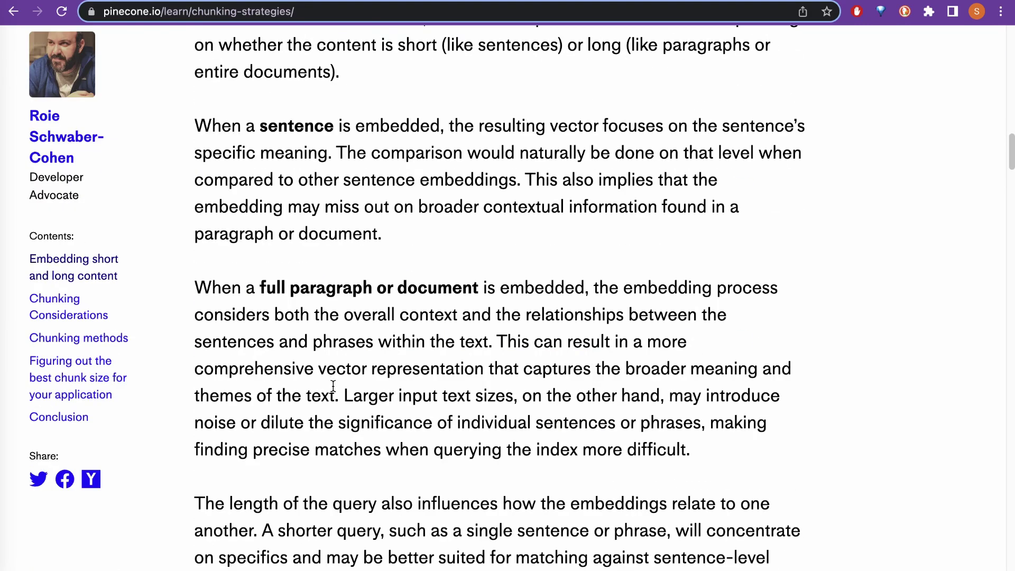
scroll(357, 370, up, 15)
scroll(388, 367, up, 6)
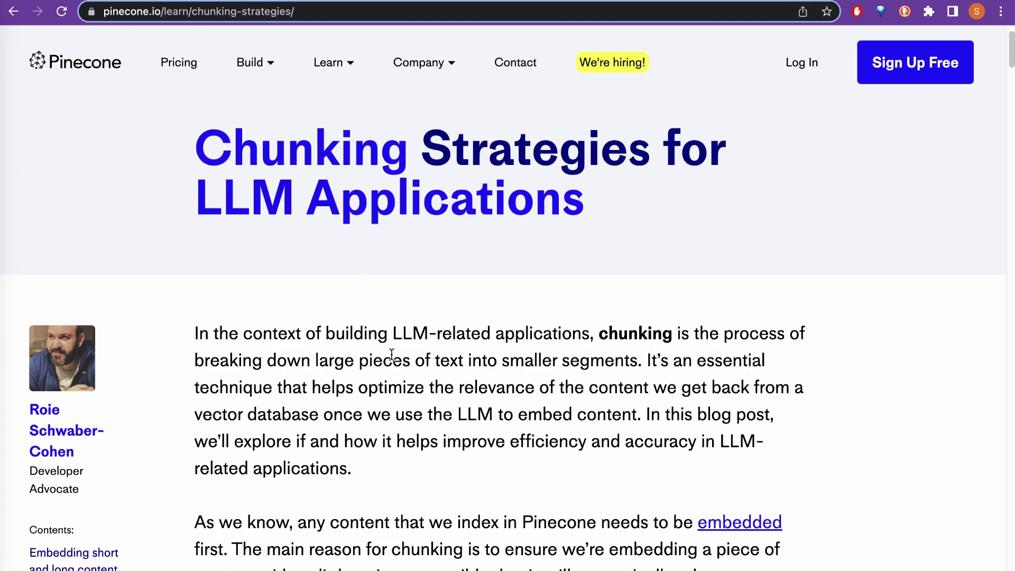
drag(394, 337, 588, 338)
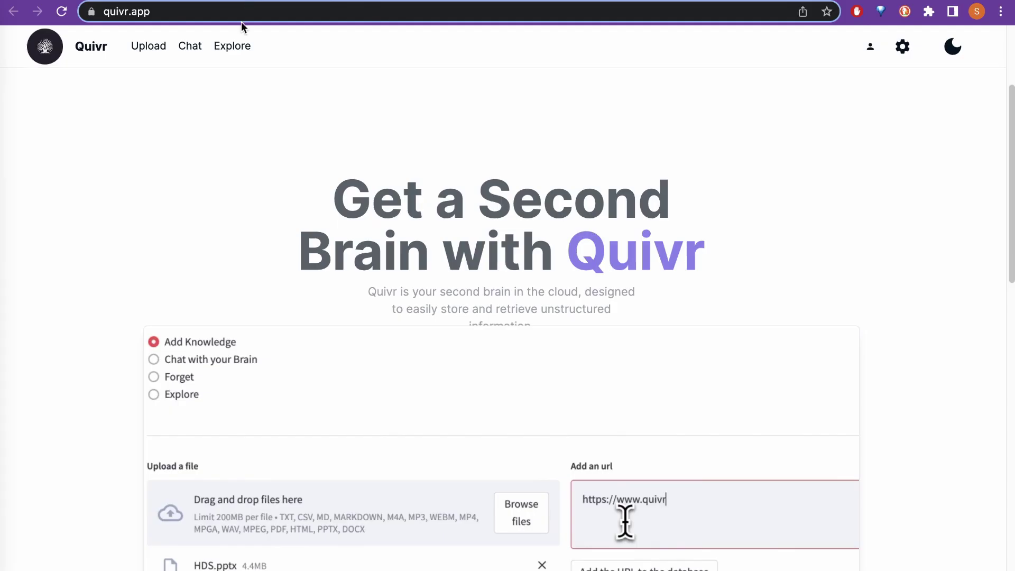
- Switch to the Twitter thread on chatting with documents and read its LangChain document ingestion and chunking notes
text(.app)
key(Tab)
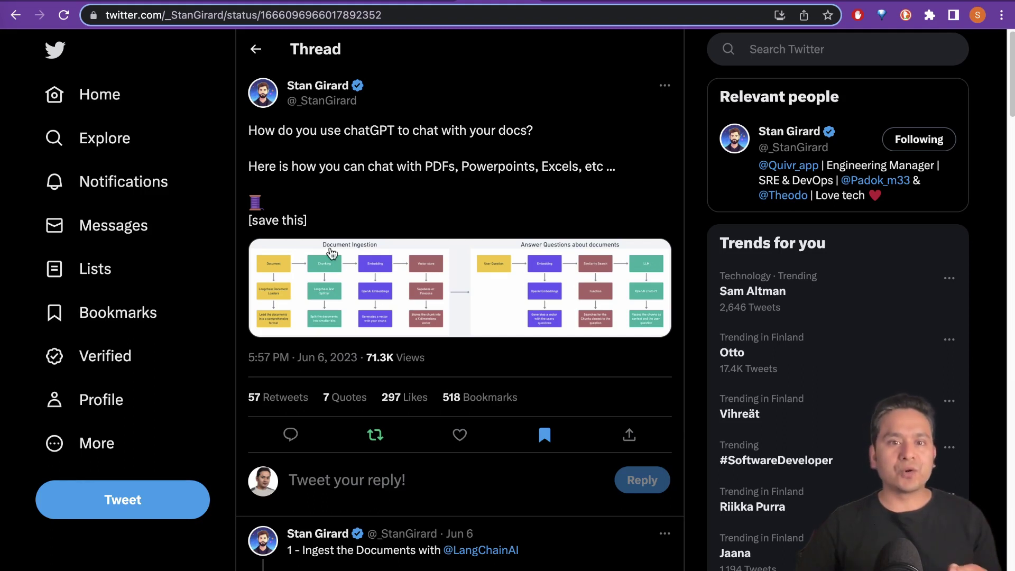
mouse_move(298, 94)
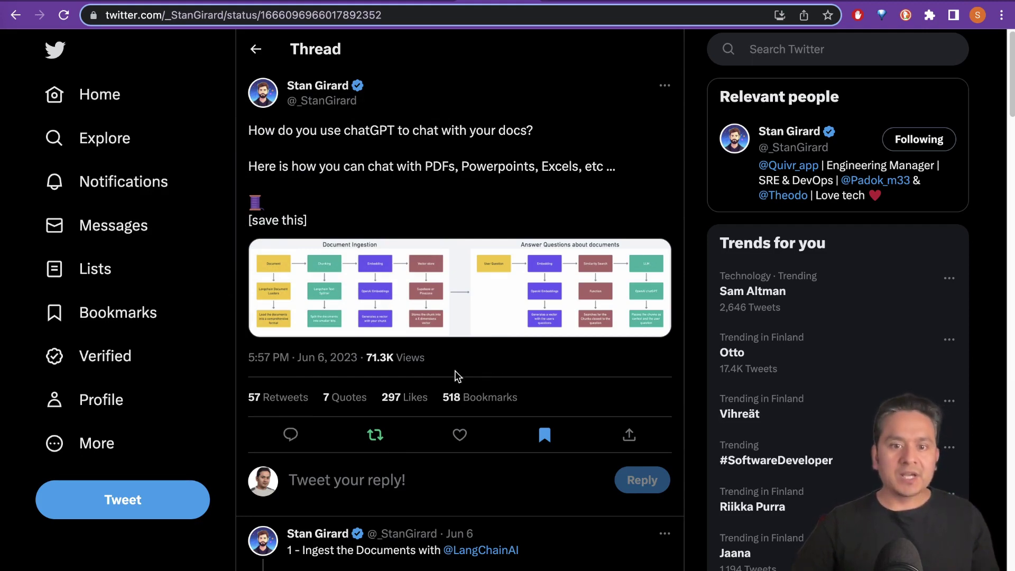
scroll(458, 377, down, 5)
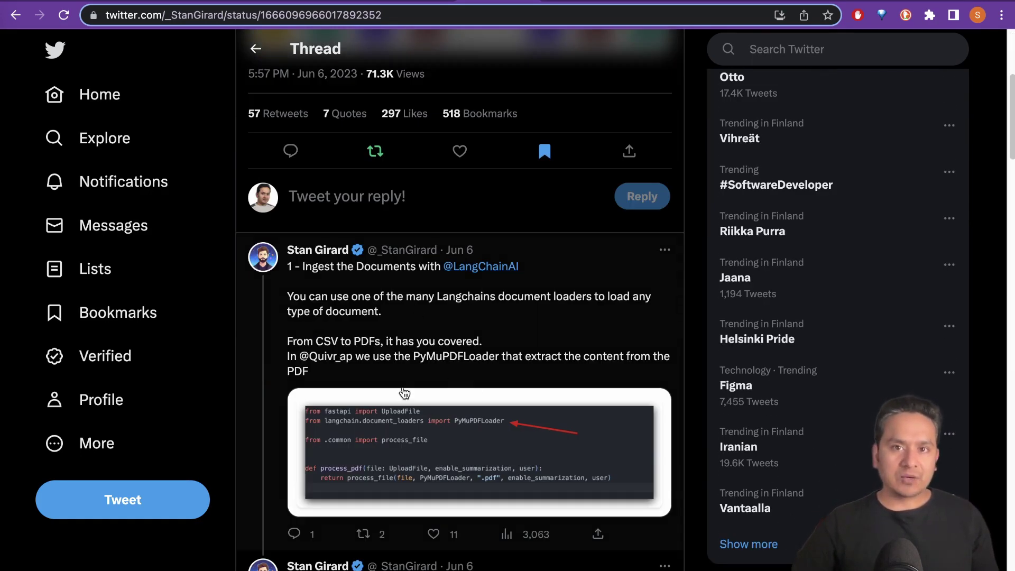
scroll(404, 393, down, 2)
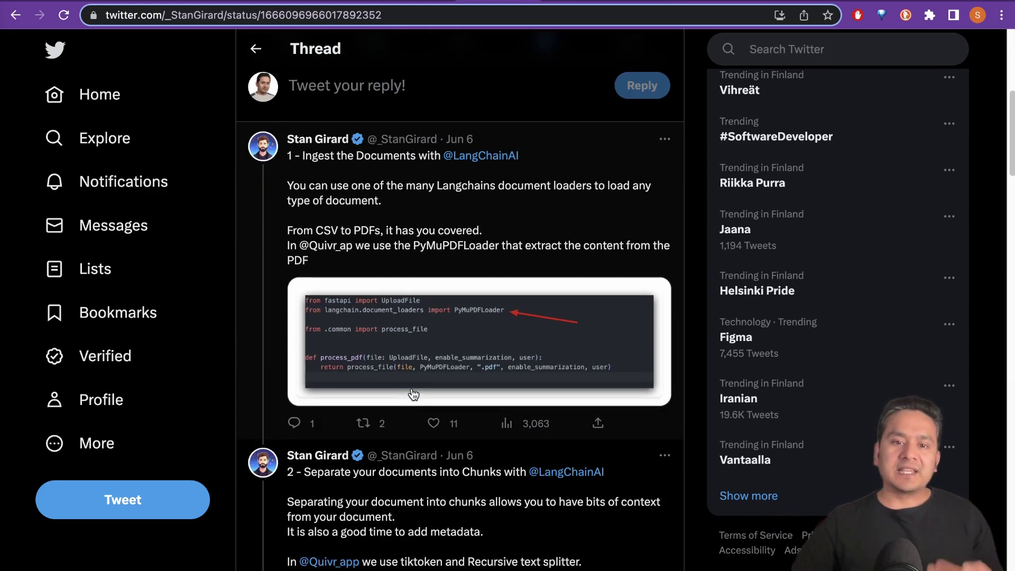
scroll(414, 393, down, 4)
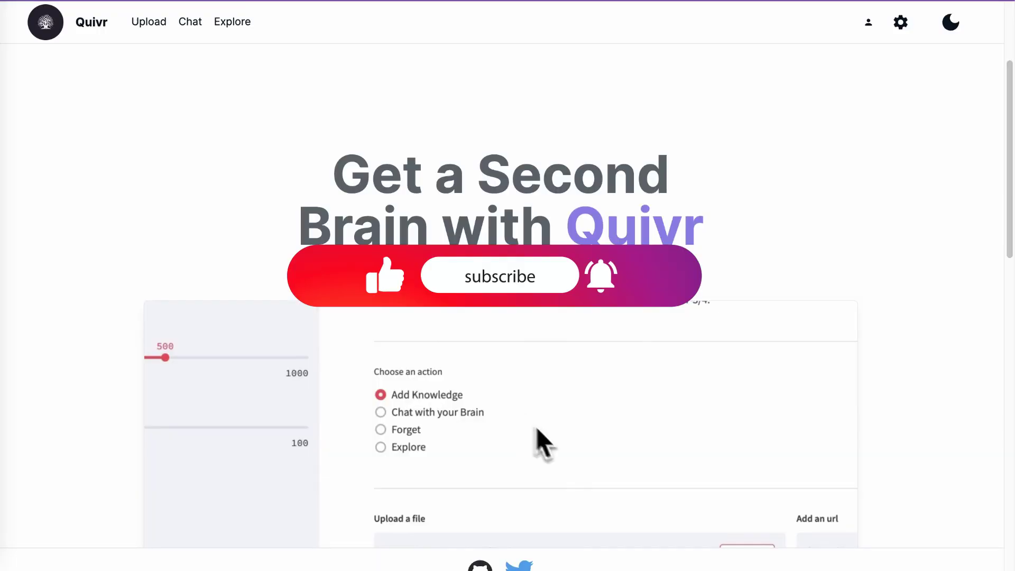
- Review the Features section of the Quivr home page and toggle the site's dark theme on and off
scroll(280, 224, down, 15)
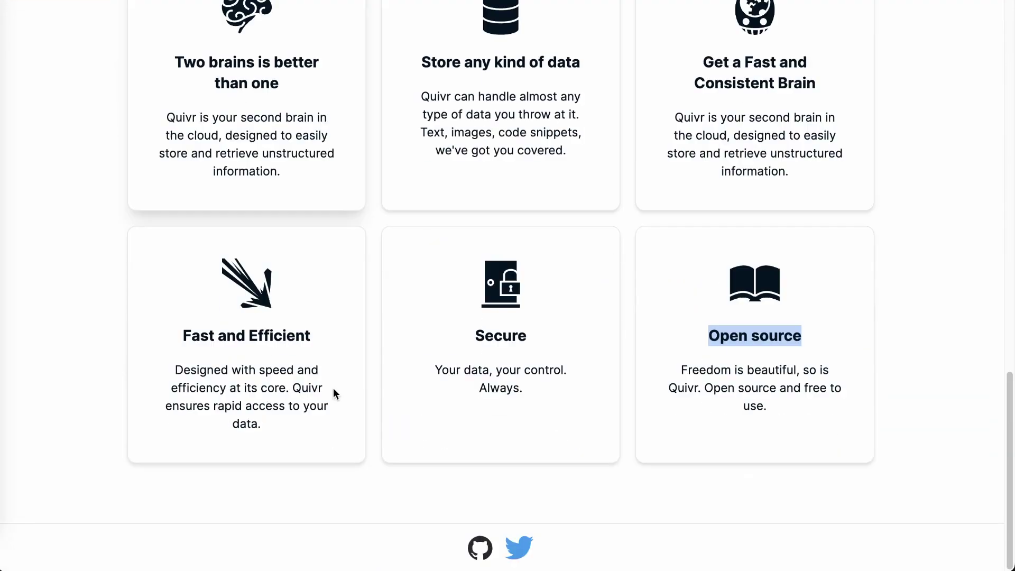
scroll(390, 370, up, 7)
scroll(392, 367, down, 5)
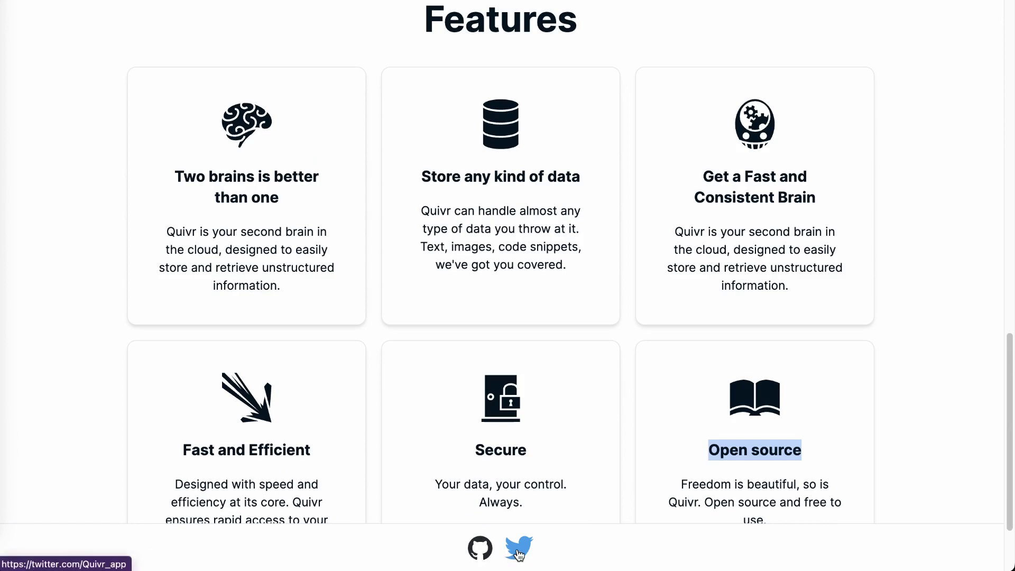
scroll(376, 370, up, 15)
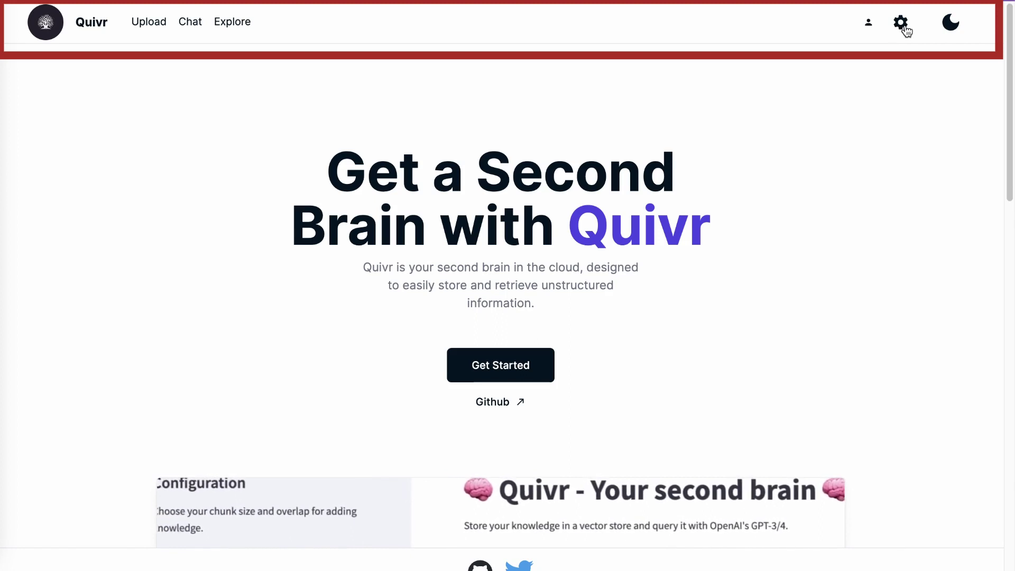
click(948, 29)
click(948, 29)
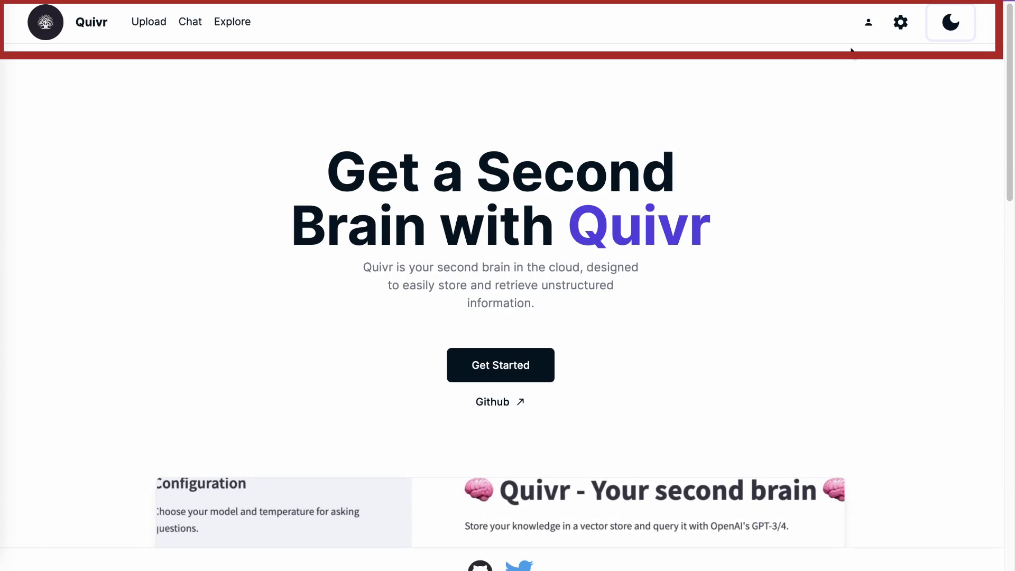
- Review the model and backend settings on the Configuration page and log out of the account
click(901, 25)
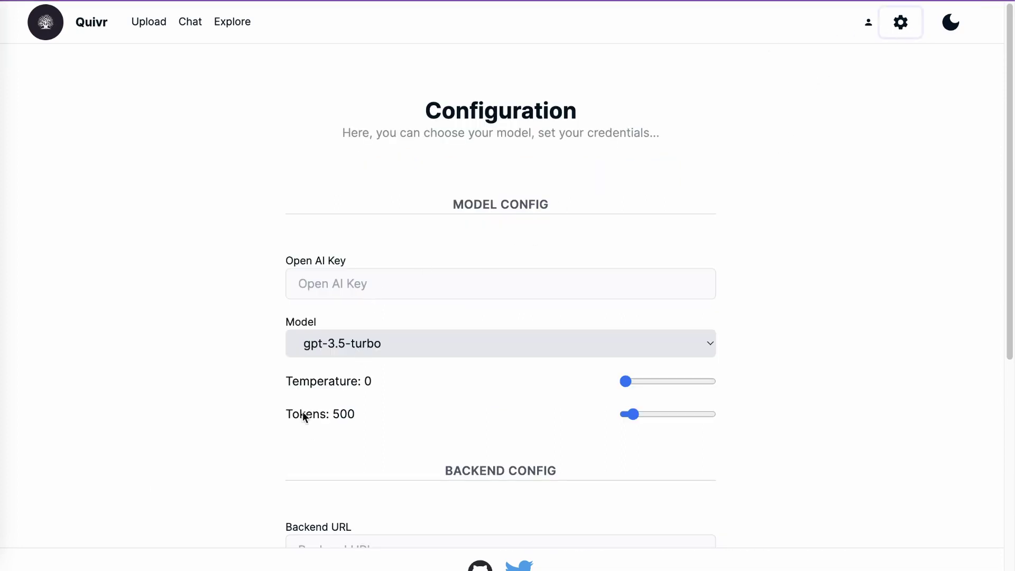
scroll(304, 415, down, 7)
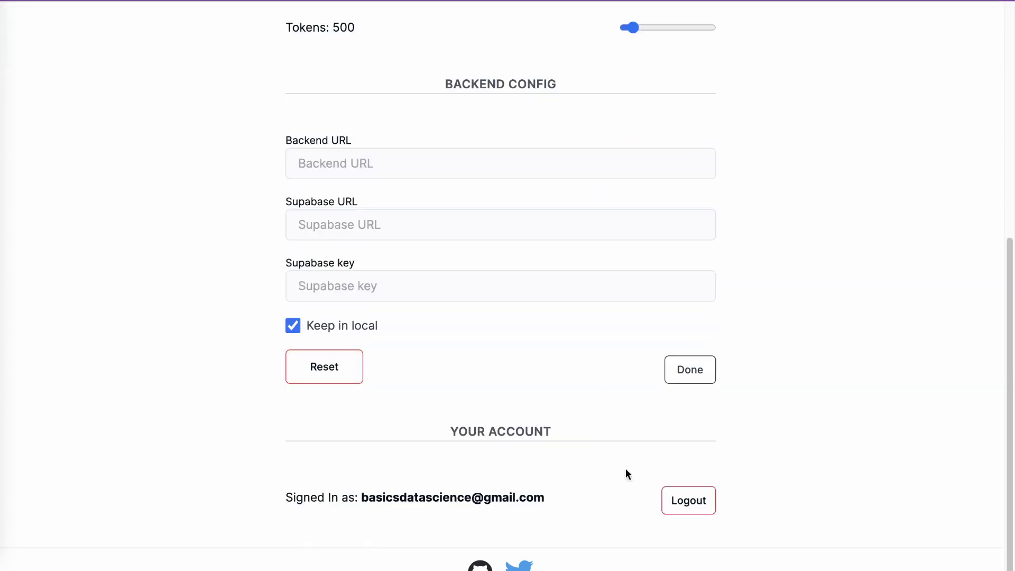
click(684, 501)
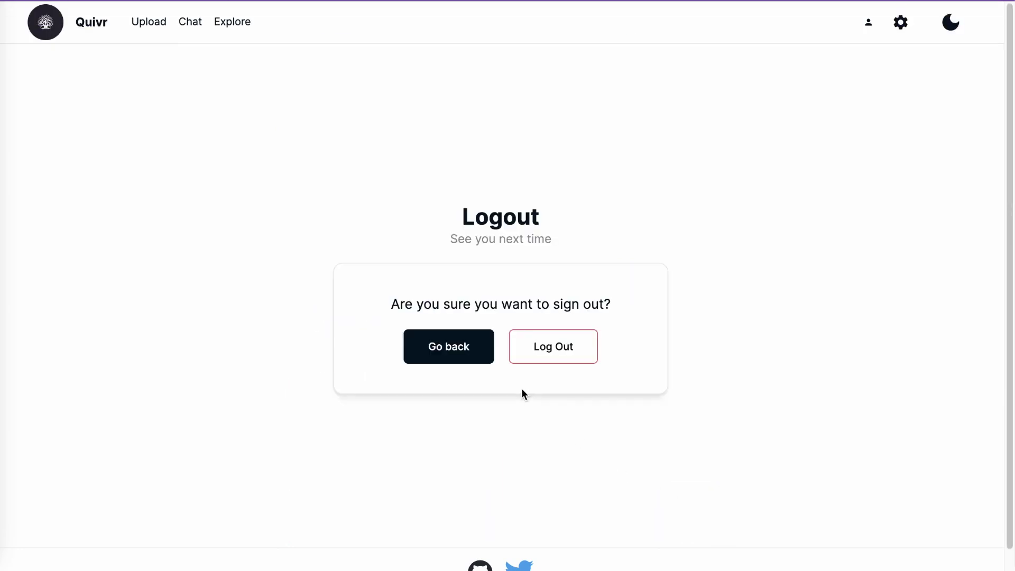
click(550, 342)
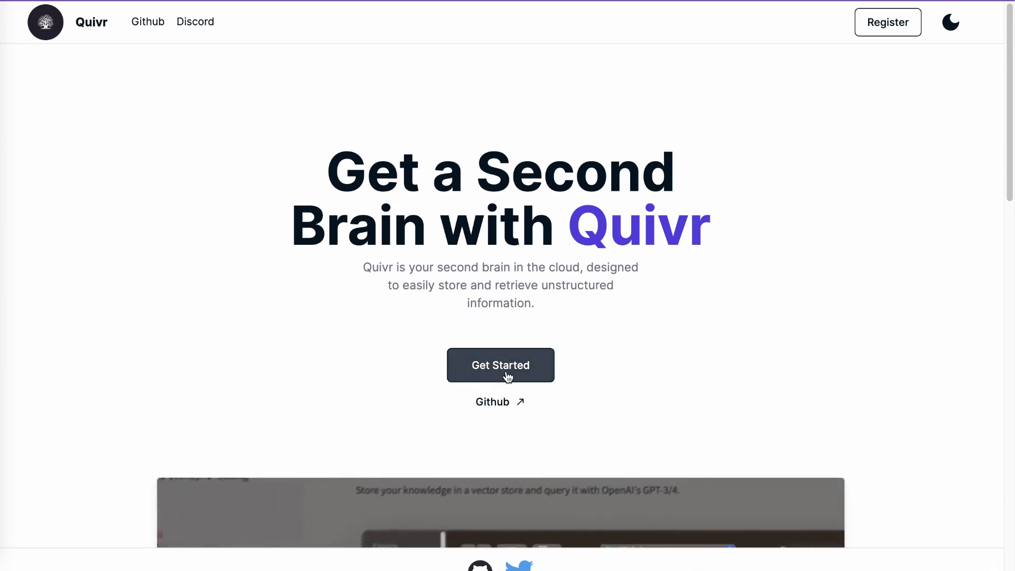
- Go from Get Started to the sign-in form and log back in with the prefilled account credentials
click(507, 376)
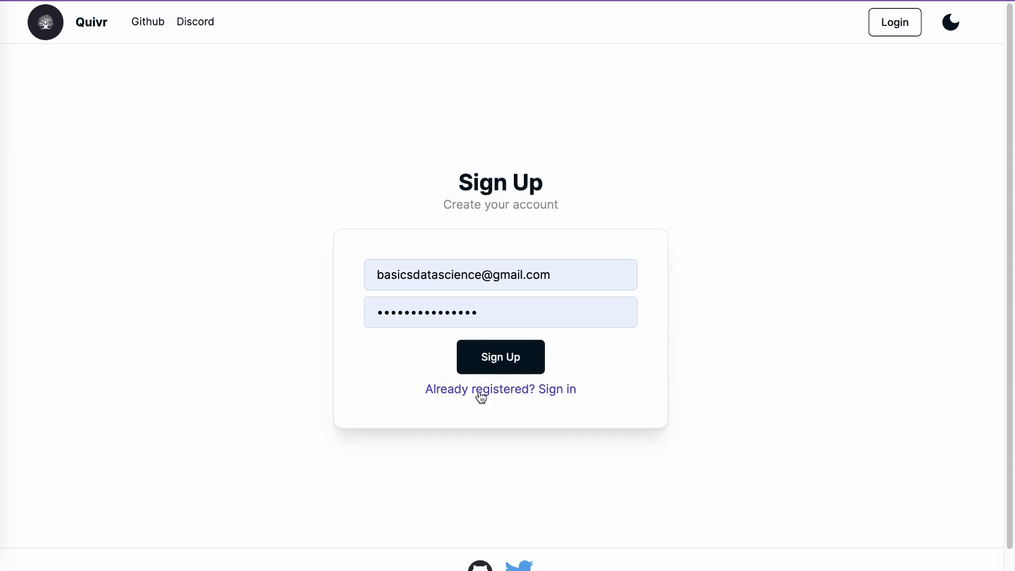
click(557, 391)
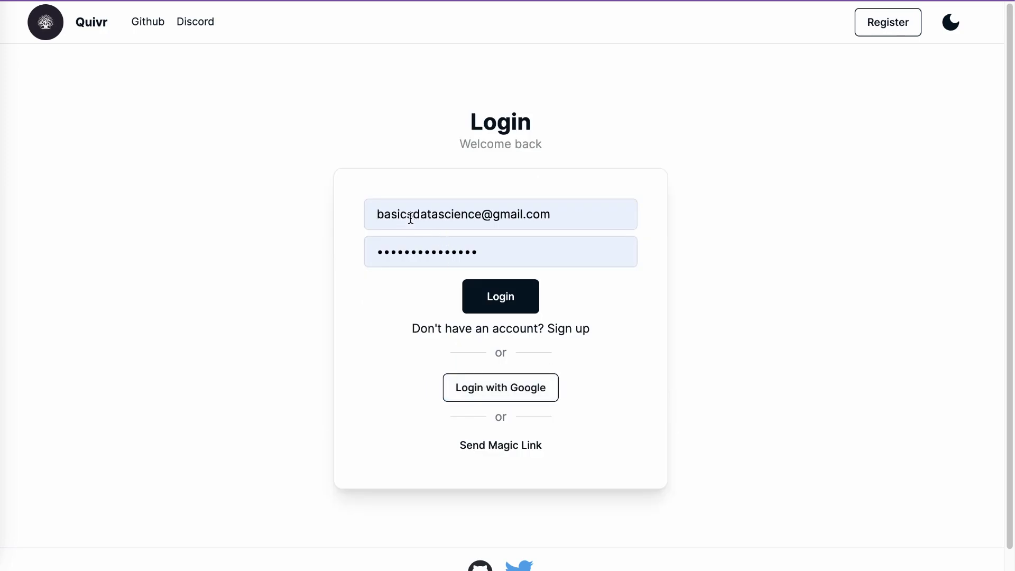
click(513, 297)
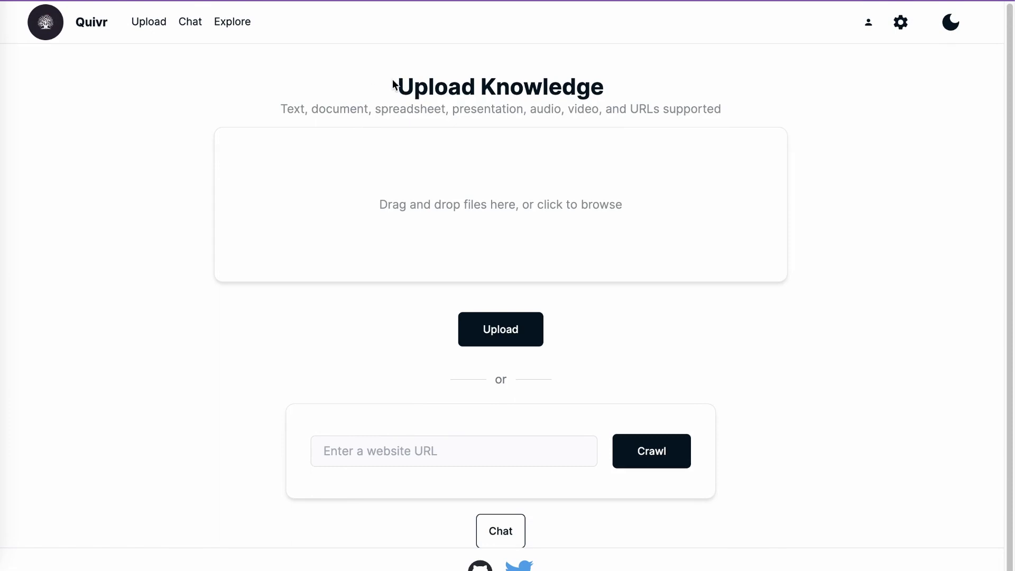
- Examine the Upload Knowledge page, highlighting its heading and checking the website URL field for crawling
drag(393, 84, 603, 87)
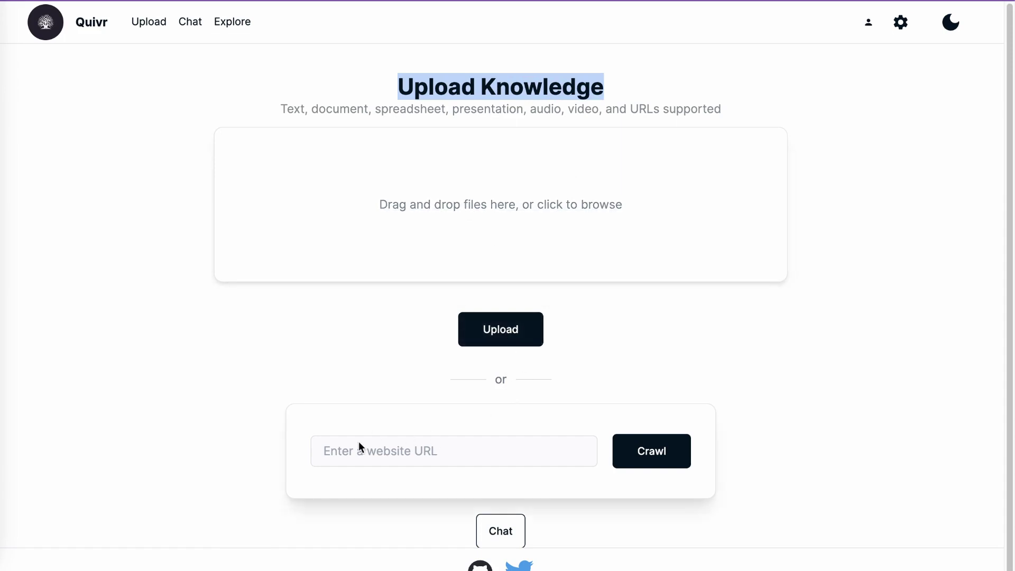
click(378, 453)
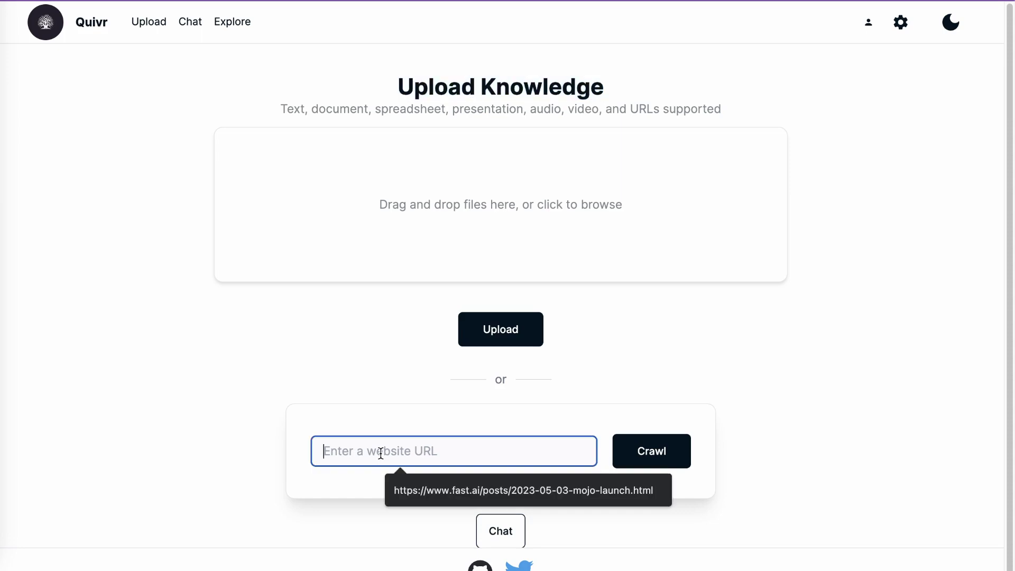
click(797, 424)
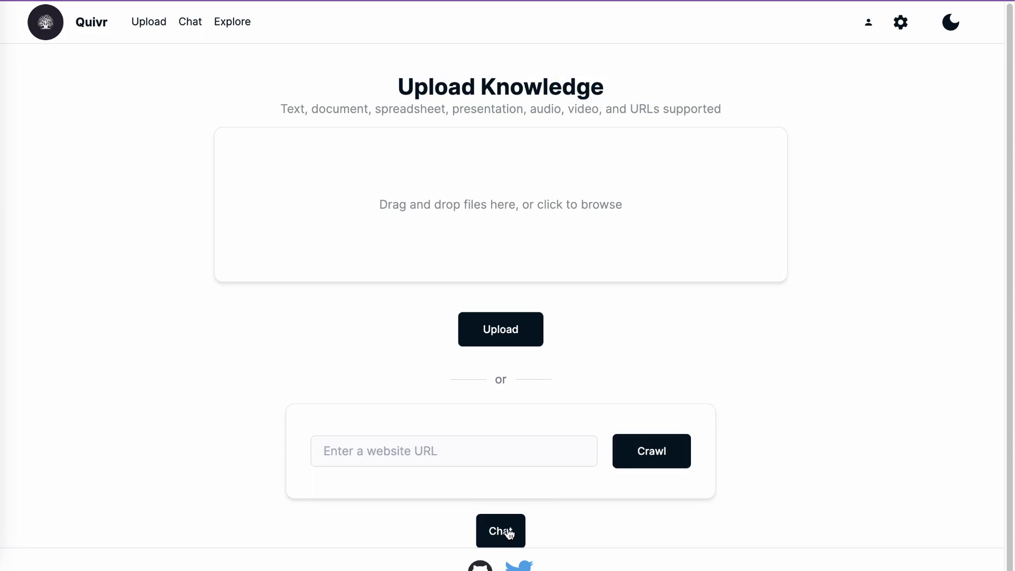
click(155, 28)
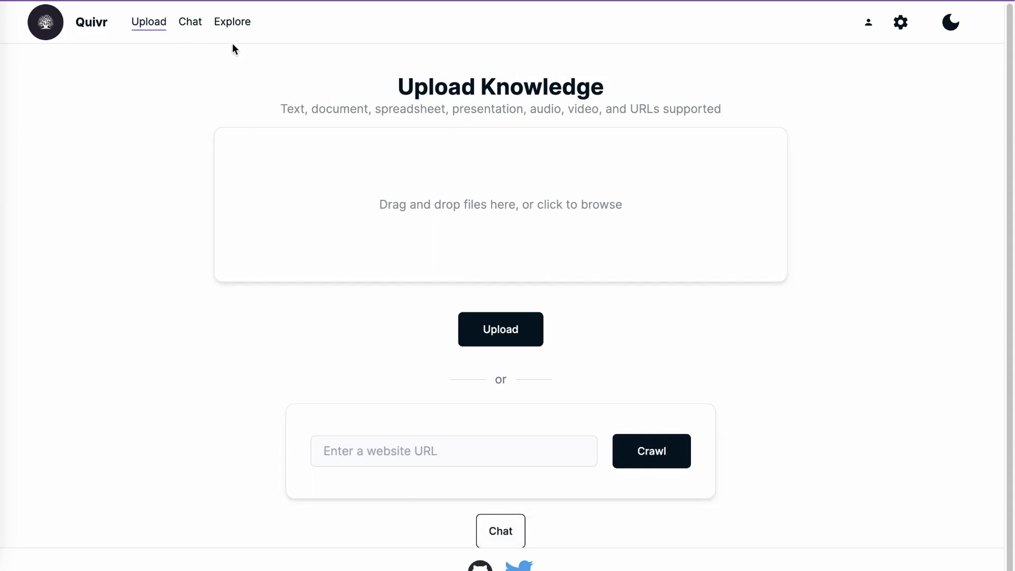
- Go to the Explore page, highlight state_of_the_union.txt, and view and close its stored data details
click(233, 24)
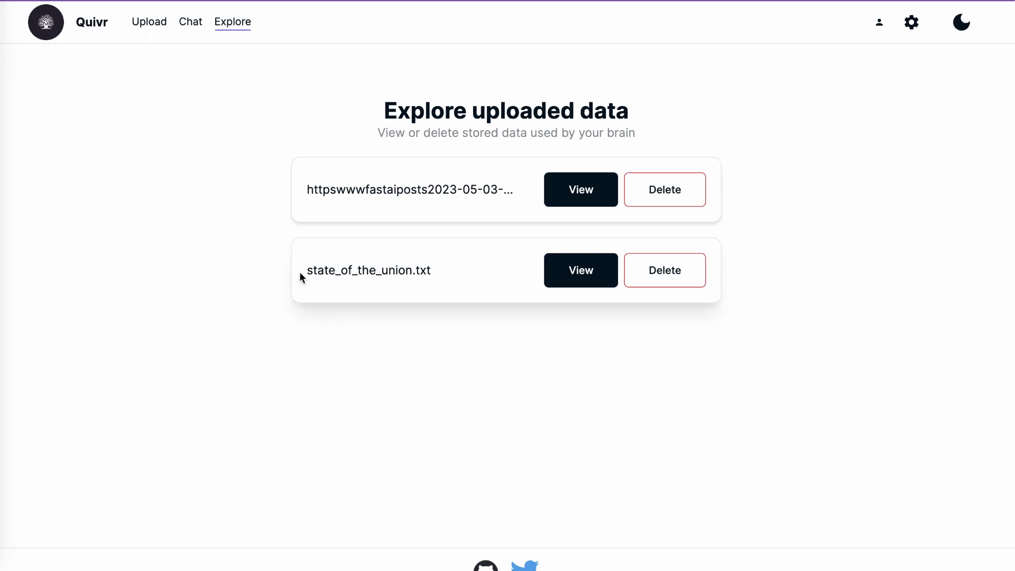
drag(309, 272, 431, 275)
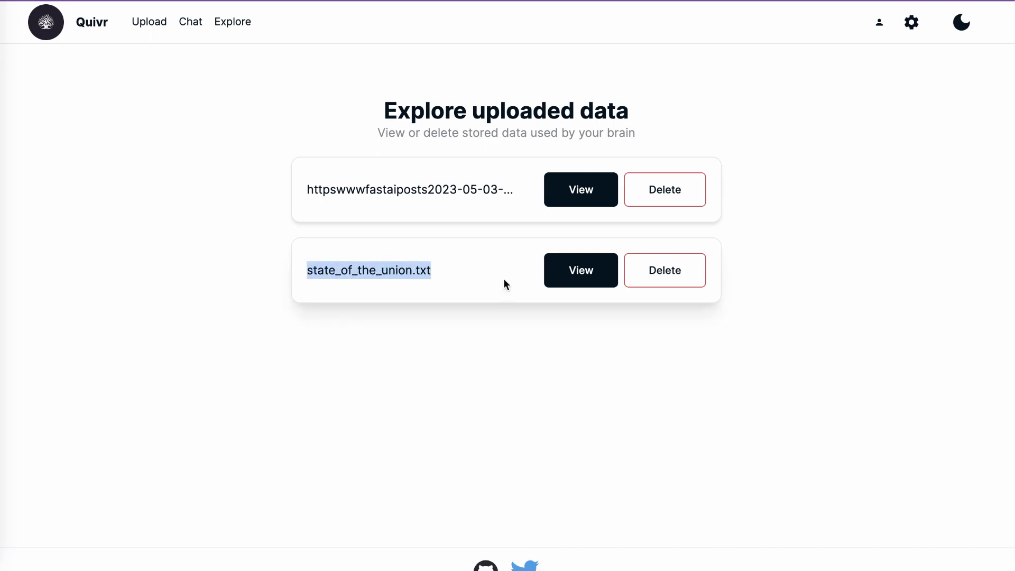
click(557, 277)
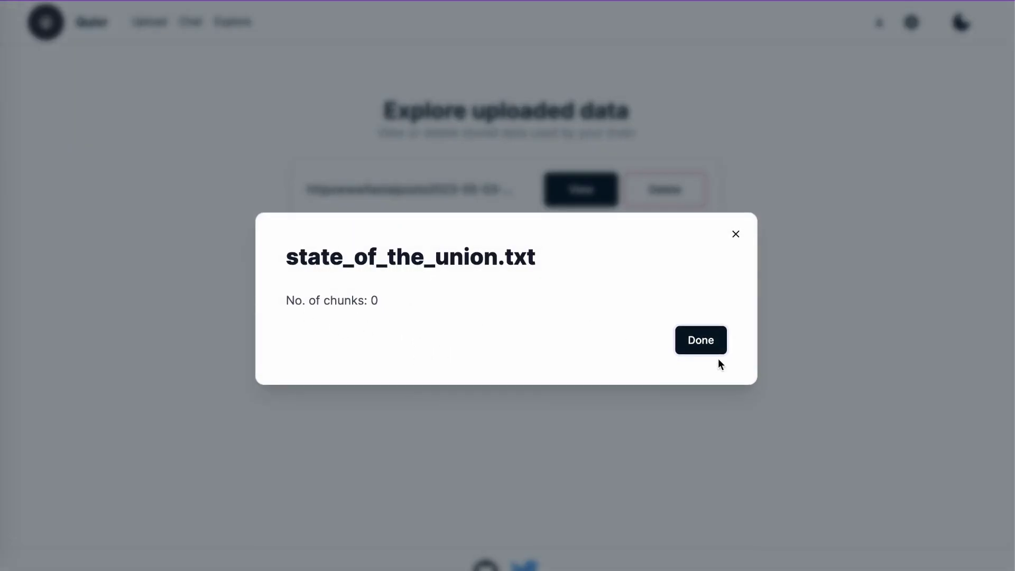
click(698, 340)
click(499, 327)
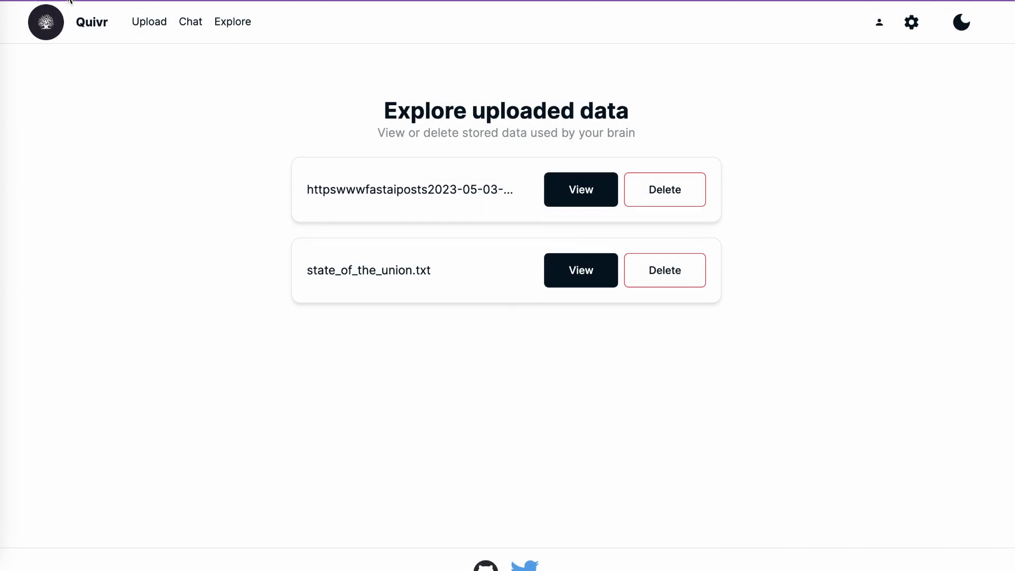
- Reload the uploaded data list and check the details of state_of_the_union.txt again
key(ctrl+r)
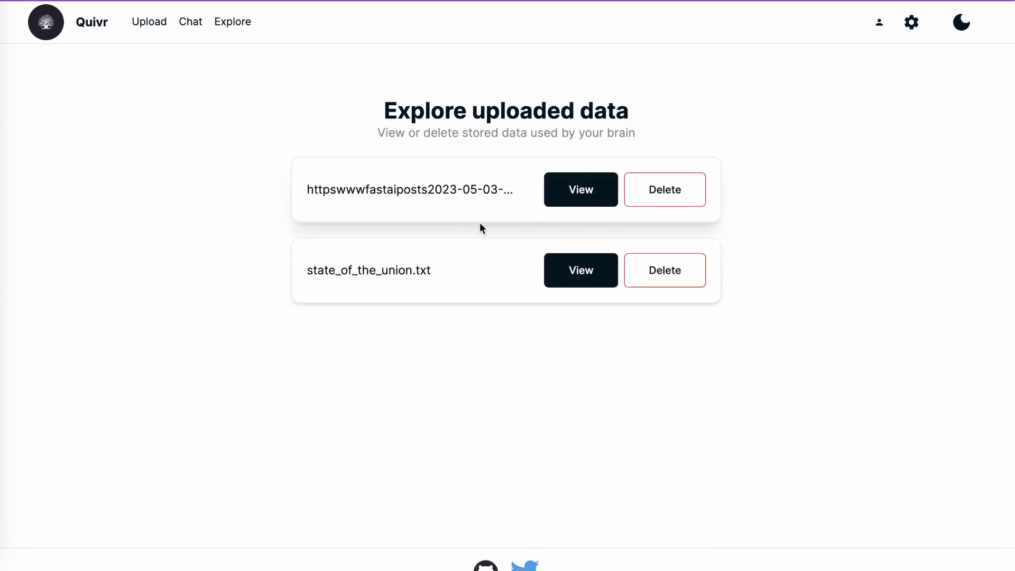
click(570, 270)
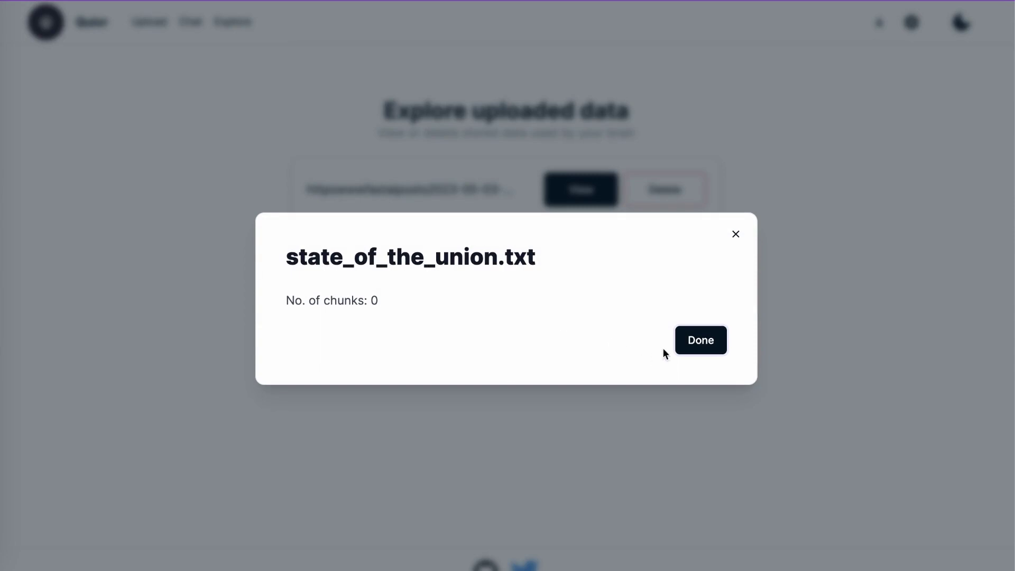
click(701, 344)
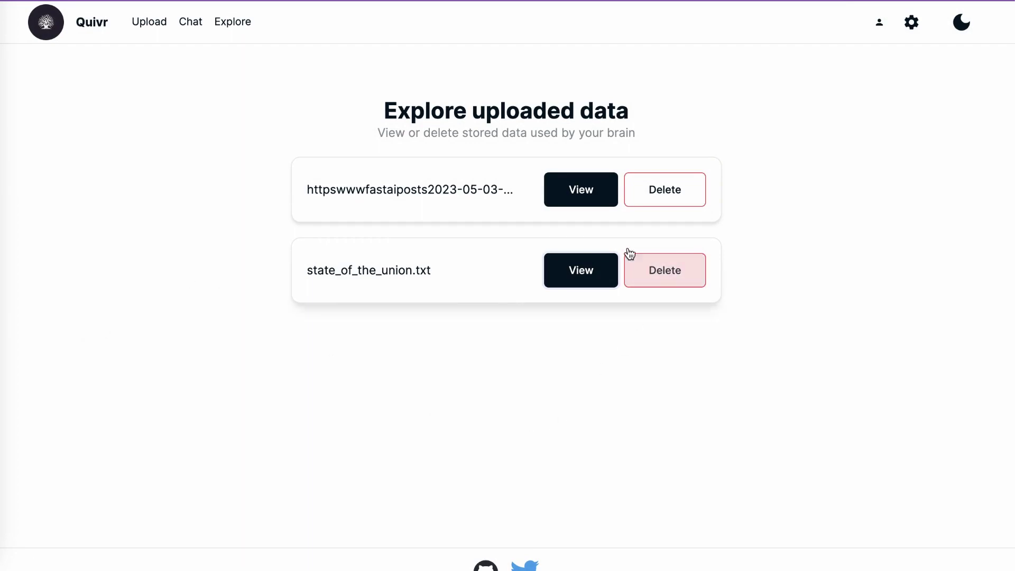
- View the details of the crawled fast.ai mojo-launch page, highlighting its file name, and close them
click(552, 203)
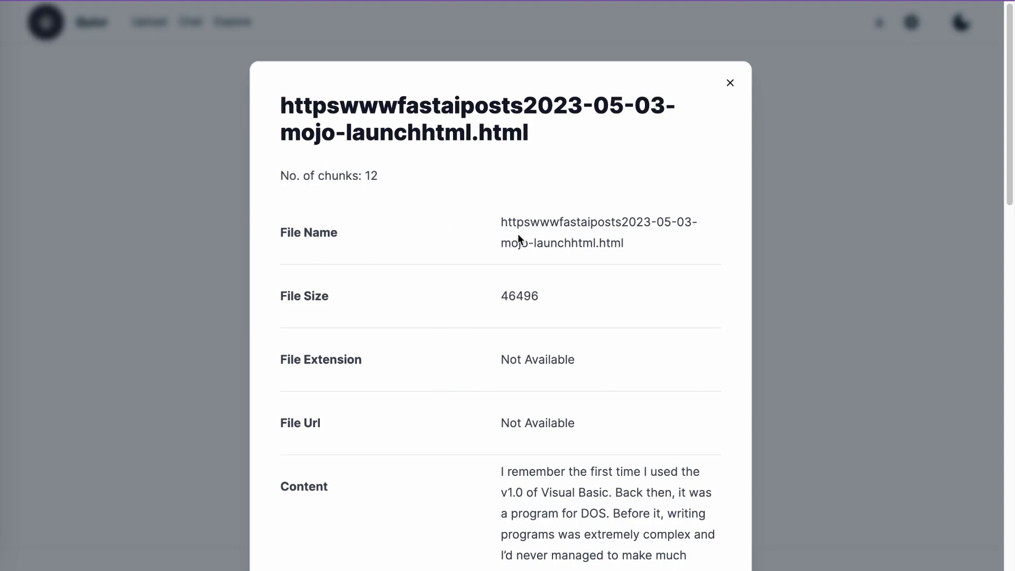
drag(500, 221, 629, 248)
click(791, 167)
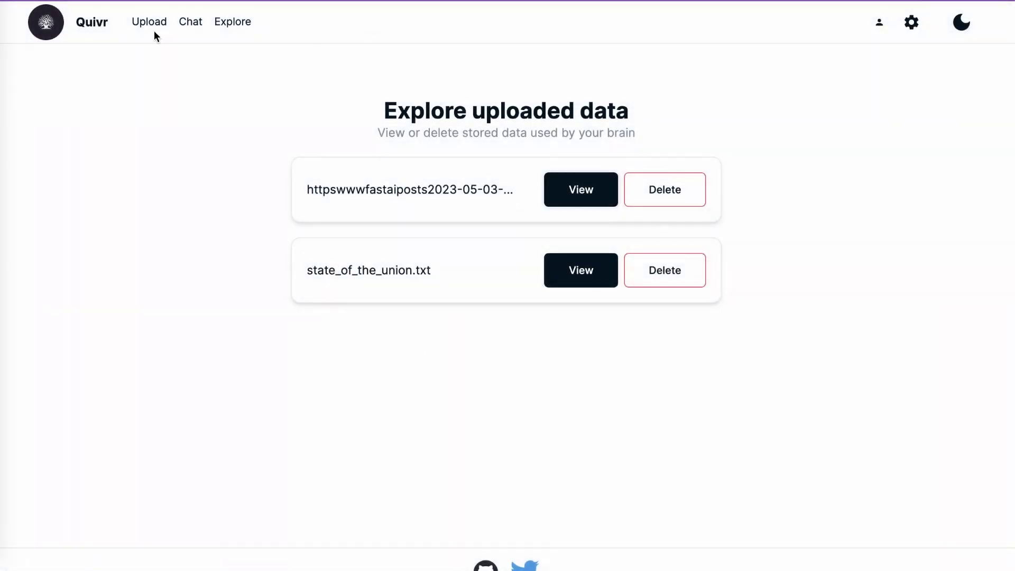
click(153, 27)
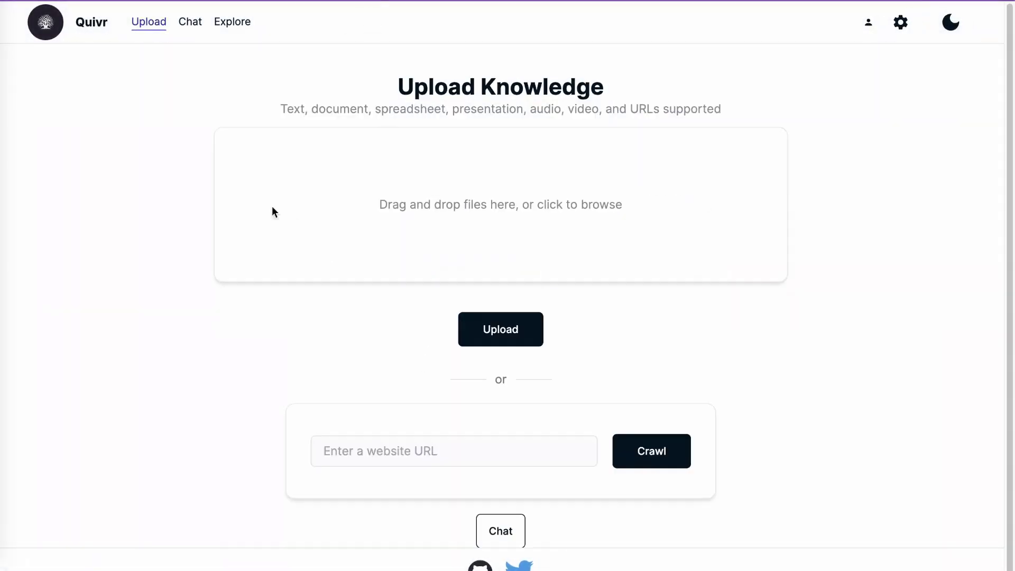
click(330, 453)
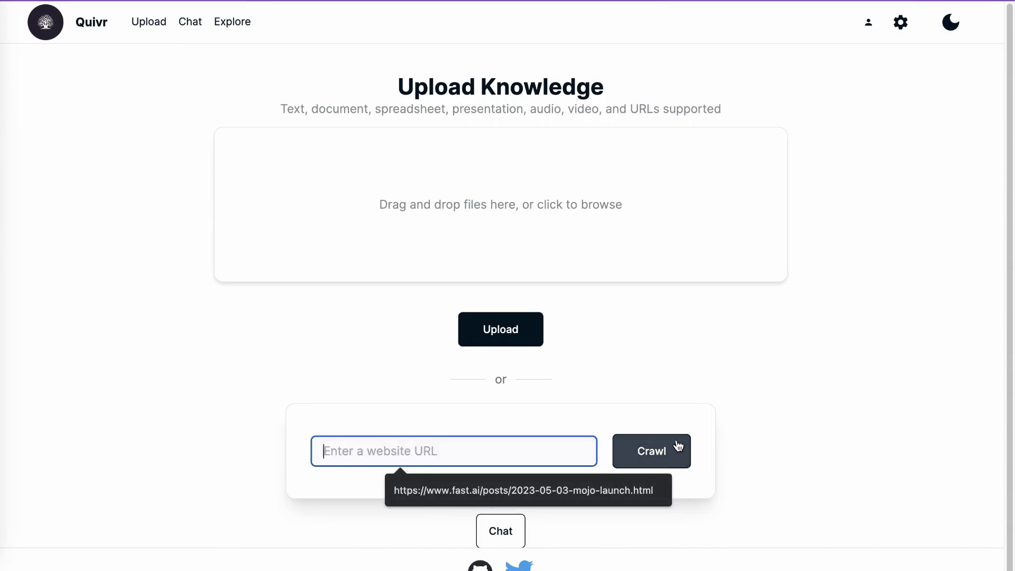
click(575, 486)
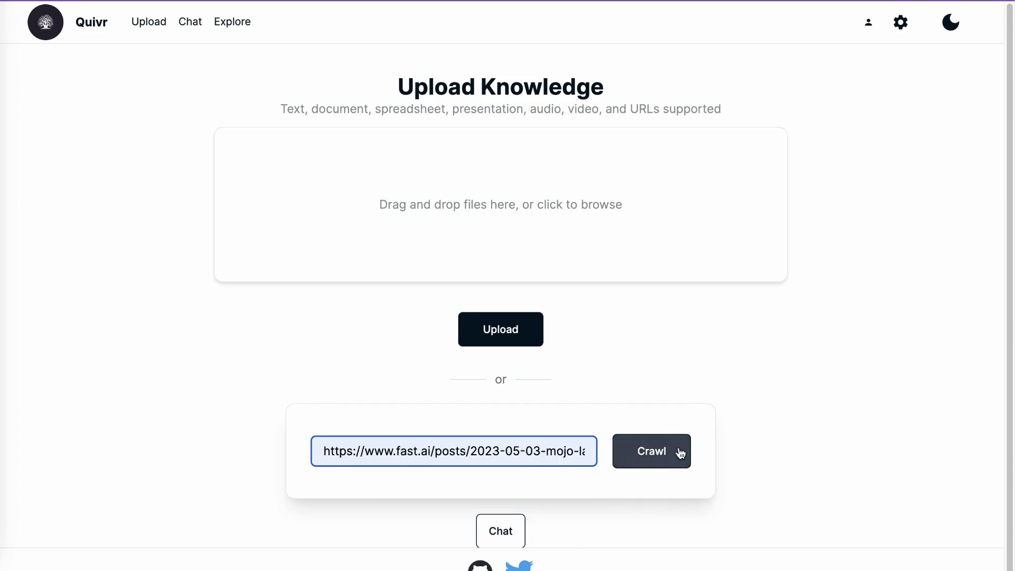
click(664, 456)
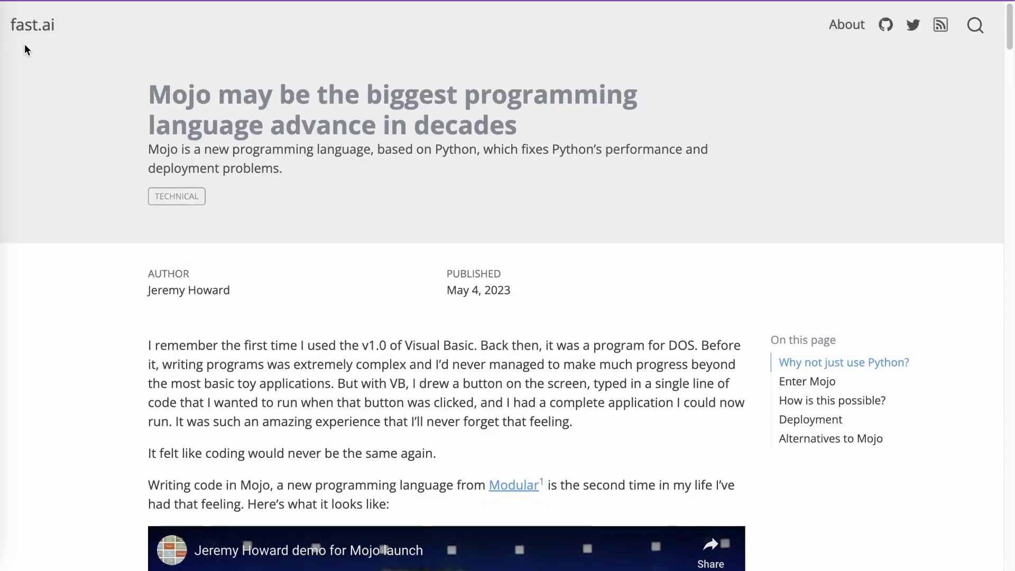
drag(53, 25, 9, 25)
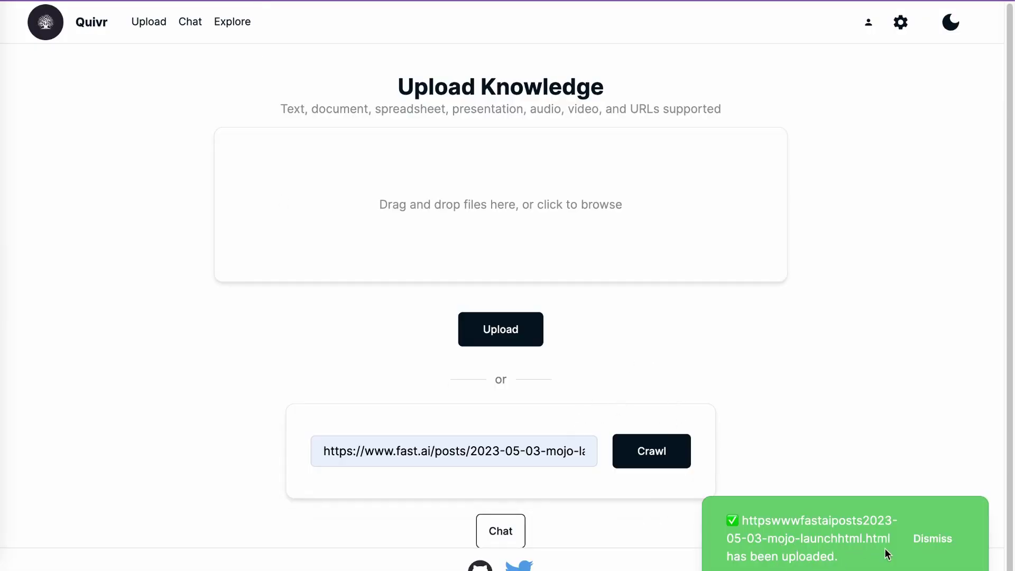
click(921, 542)
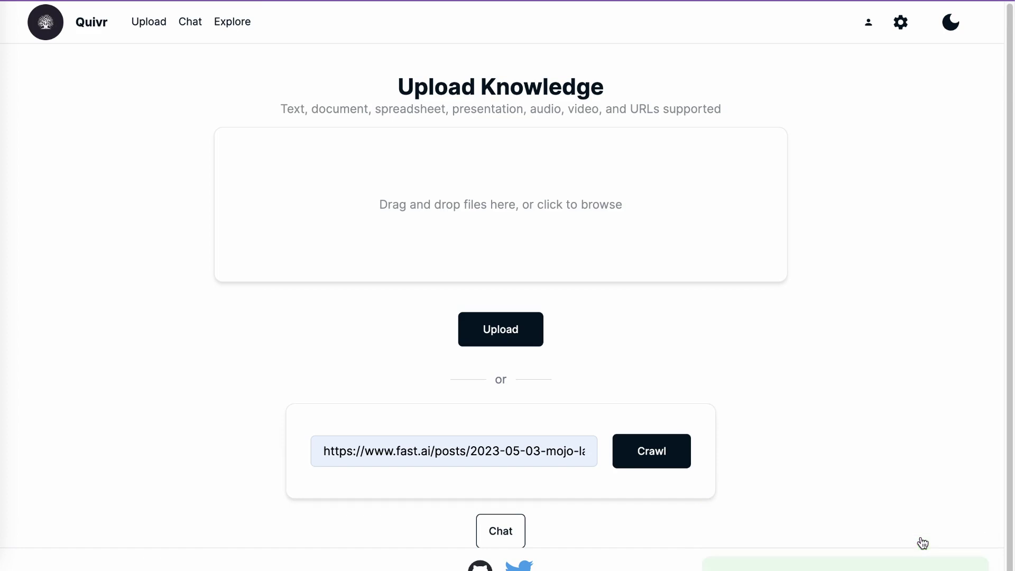
- Go to the Explore page and highlight the name of the crawled fast.ai entry in the uploaded data list
click(232, 22)
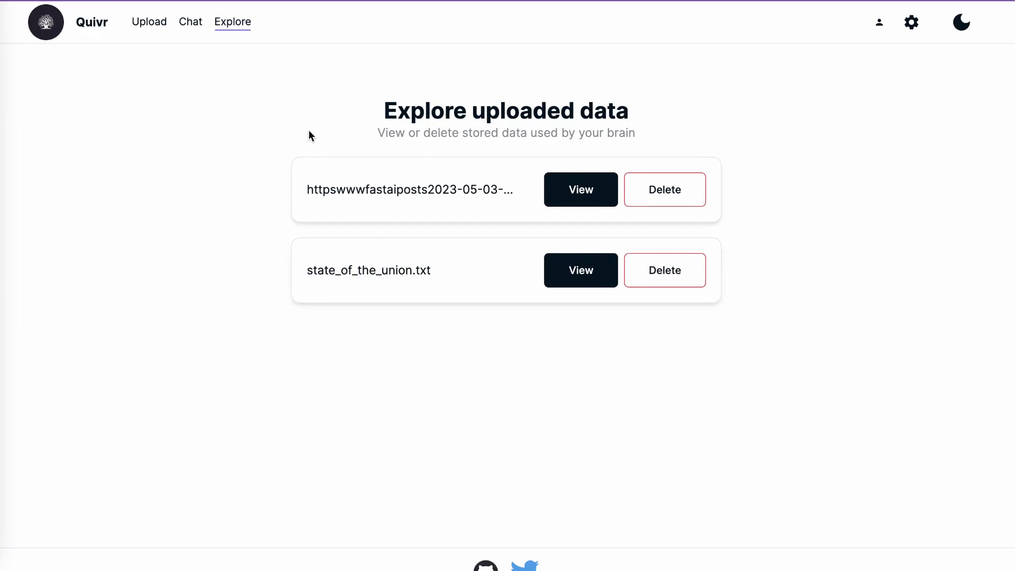
double_click(336, 186)
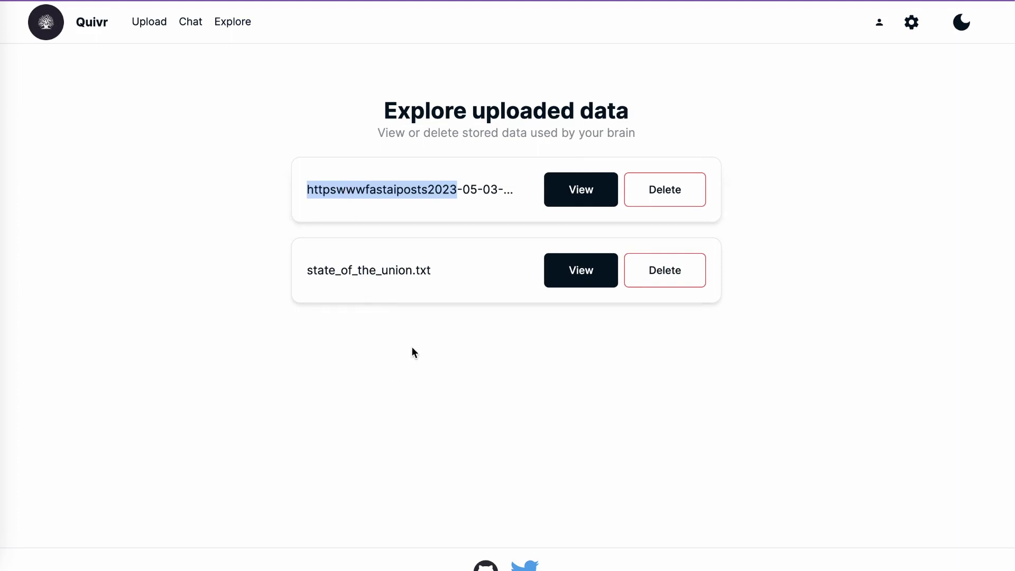
click(423, 384)
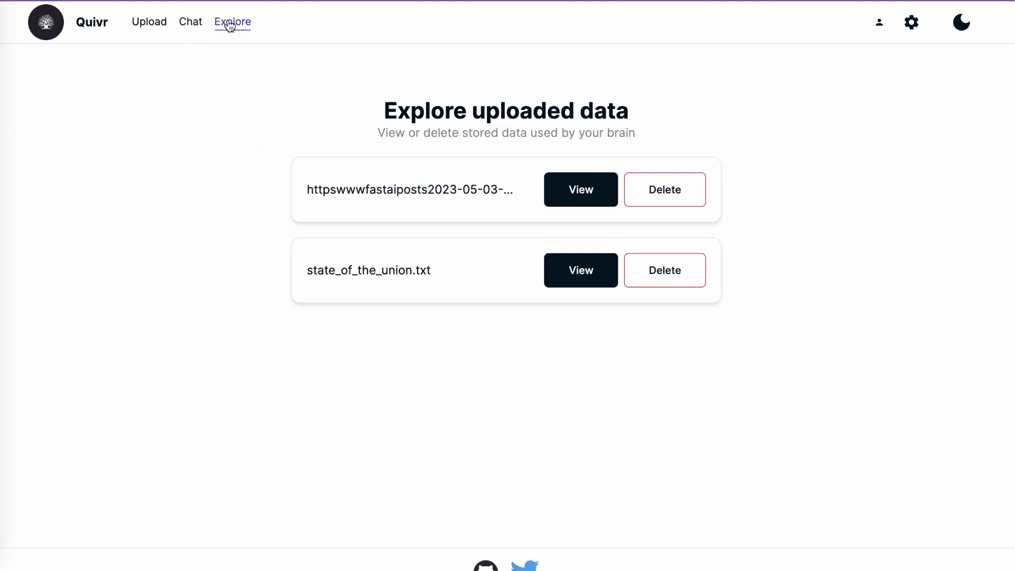
- Try to upload state_of_the_union.txt from the source_documents folder as knowledge and dismiss the notification
click(149, 21)
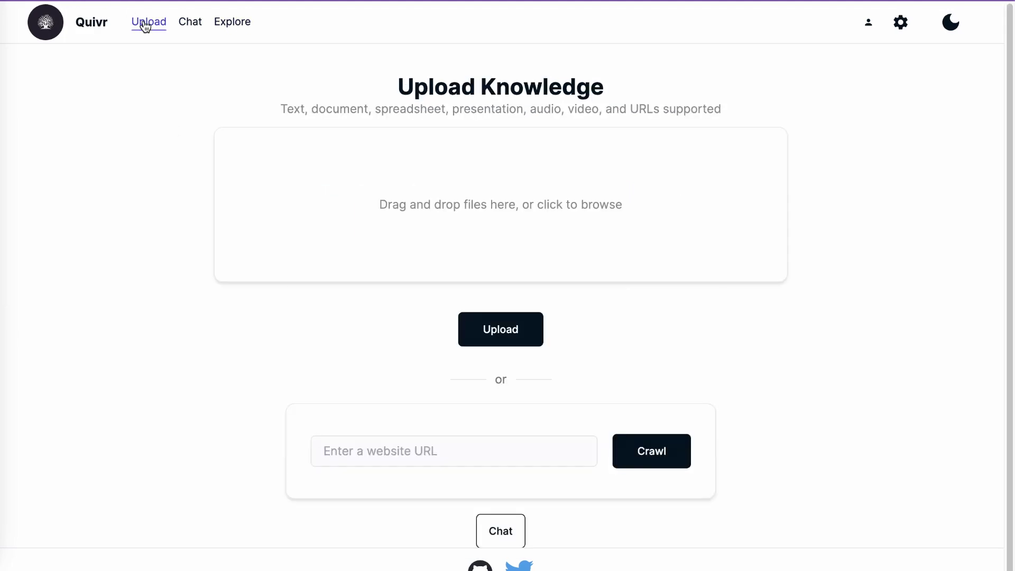
click(465, 211)
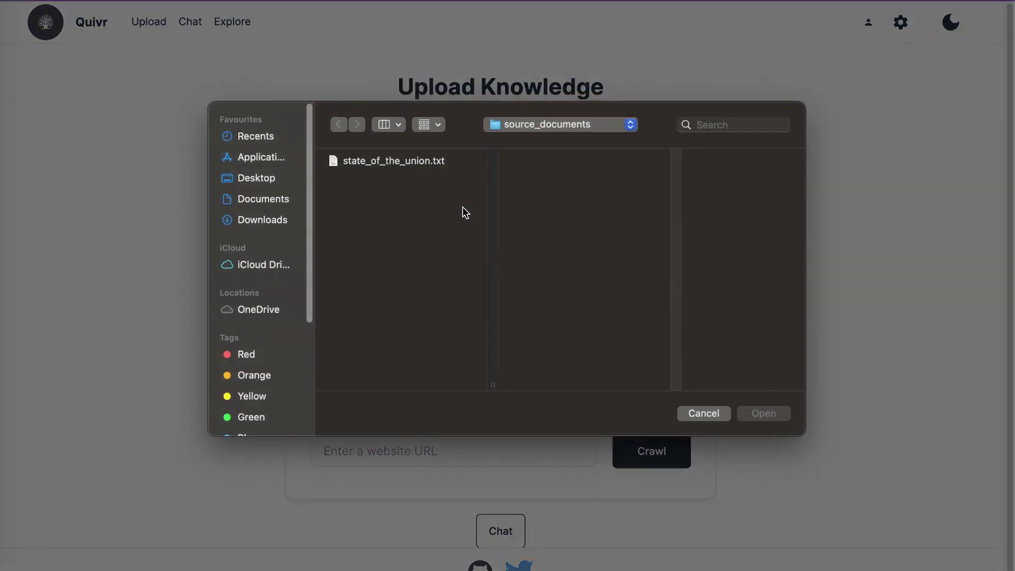
click(408, 161)
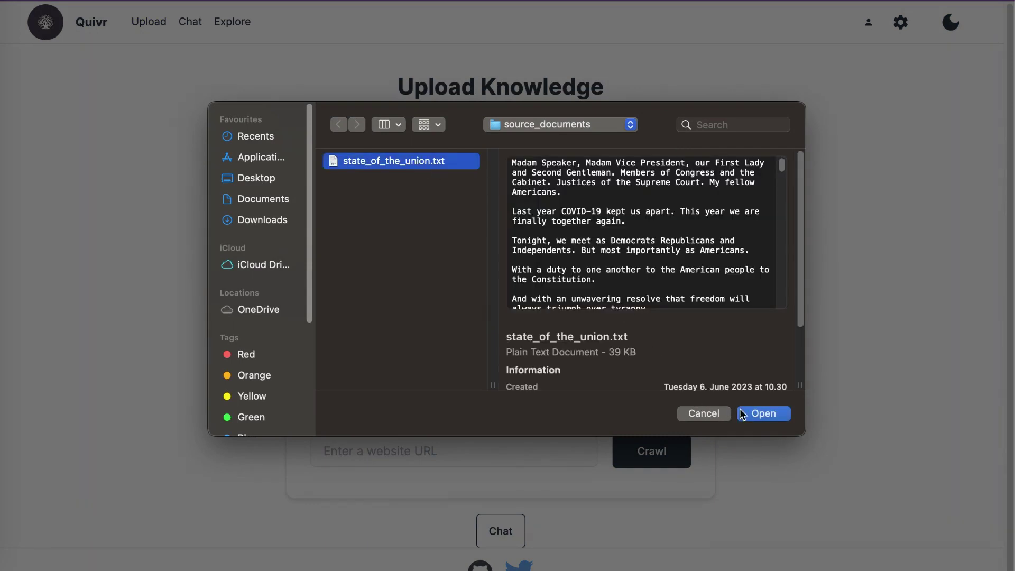
click(764, 413)
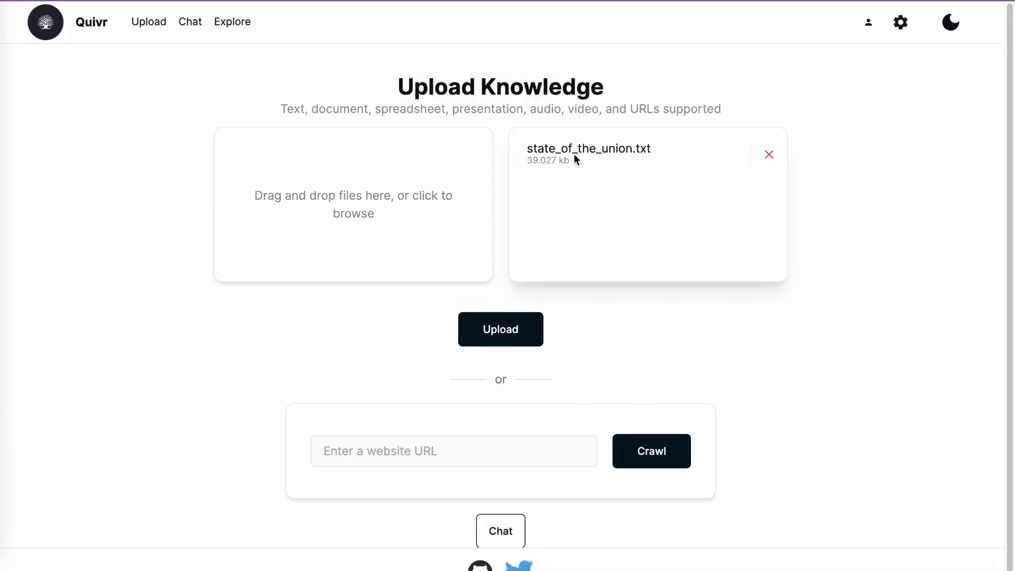
click(496, 335)
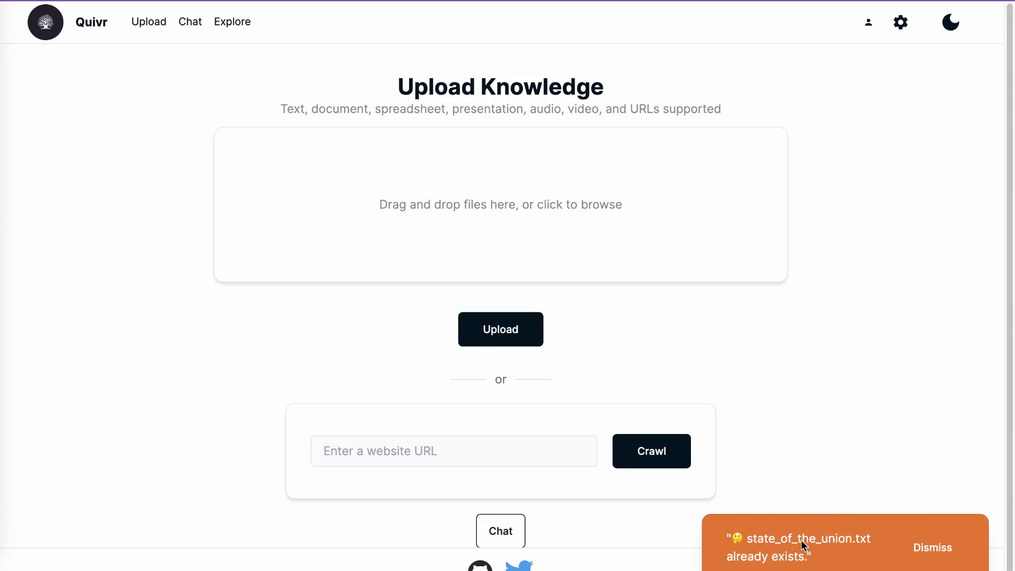
click(931, 547)
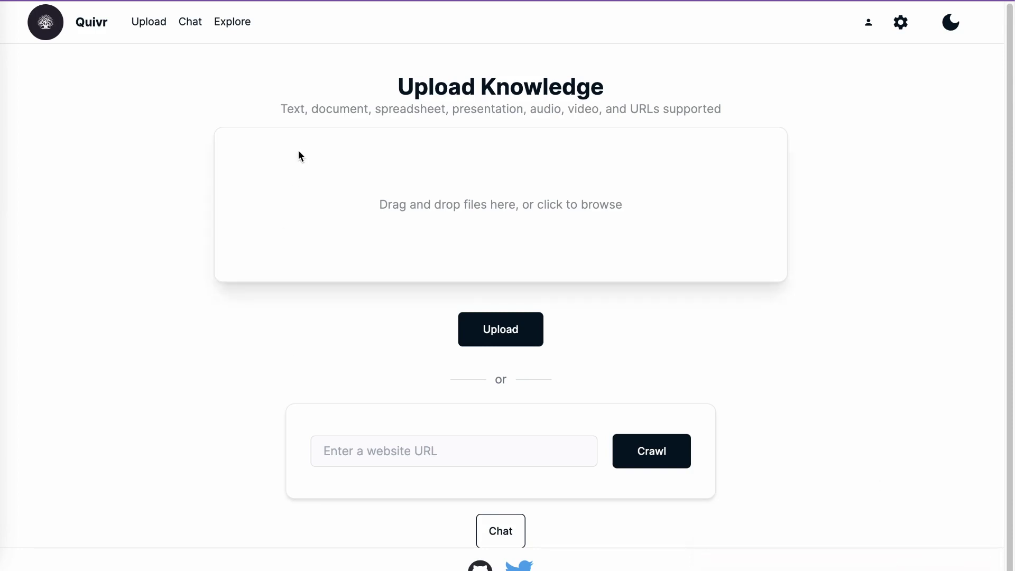
- Open the stored details of state_of_the_union.txt from the Explore page and highlight its chunk count, file name and file size
click(236, 24)
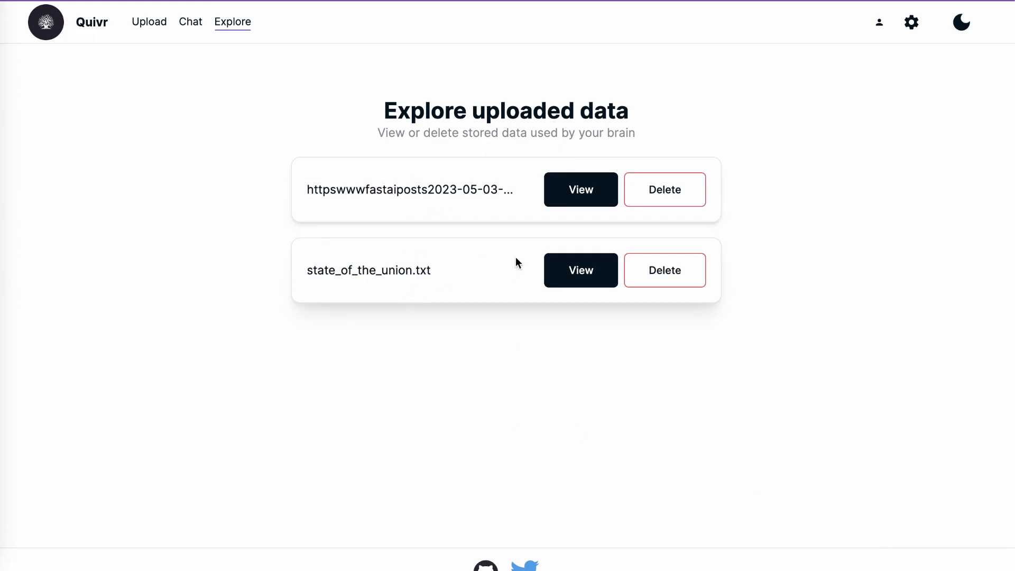
click(564, 280)
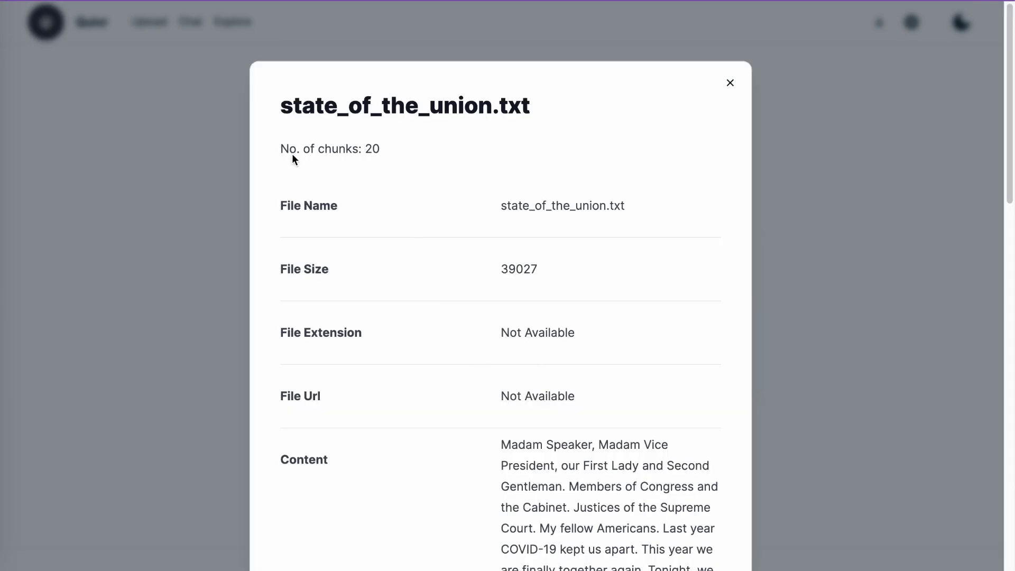
drag(282, 148, 388, 154)
click(386, 153)
drag(497, 207, 655, 208)
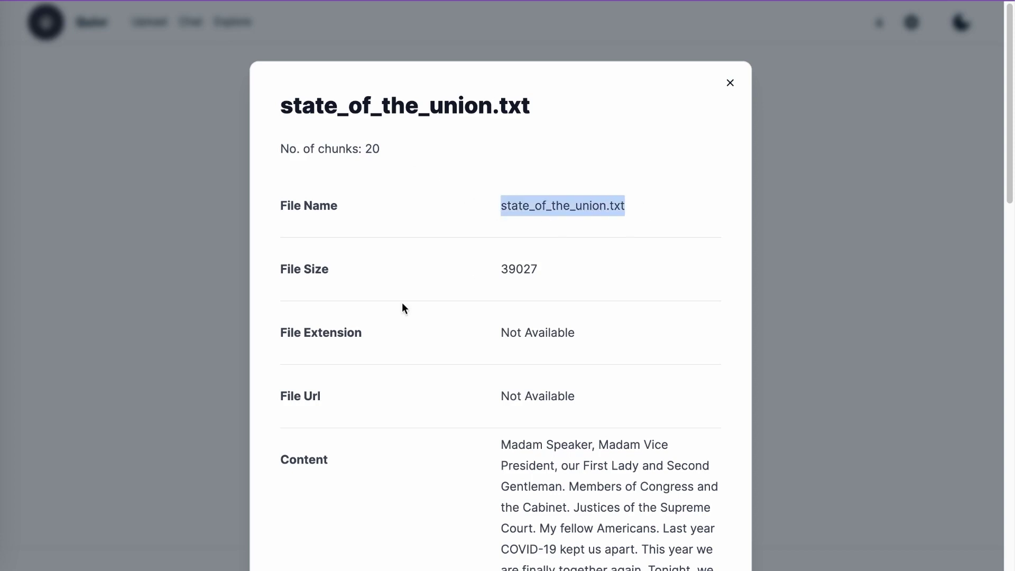
drag(500, 269, 584, 272)
- Highlight the Content label, the stored text and the number of chunks in the file details, and close them
scroll(398, 420, down, 3)
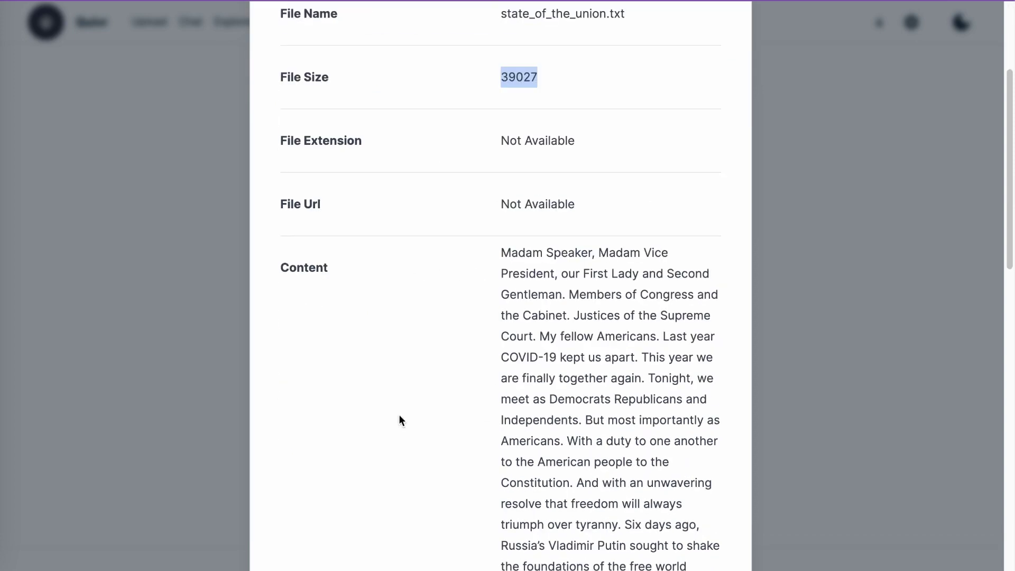
double_click(304, 268)
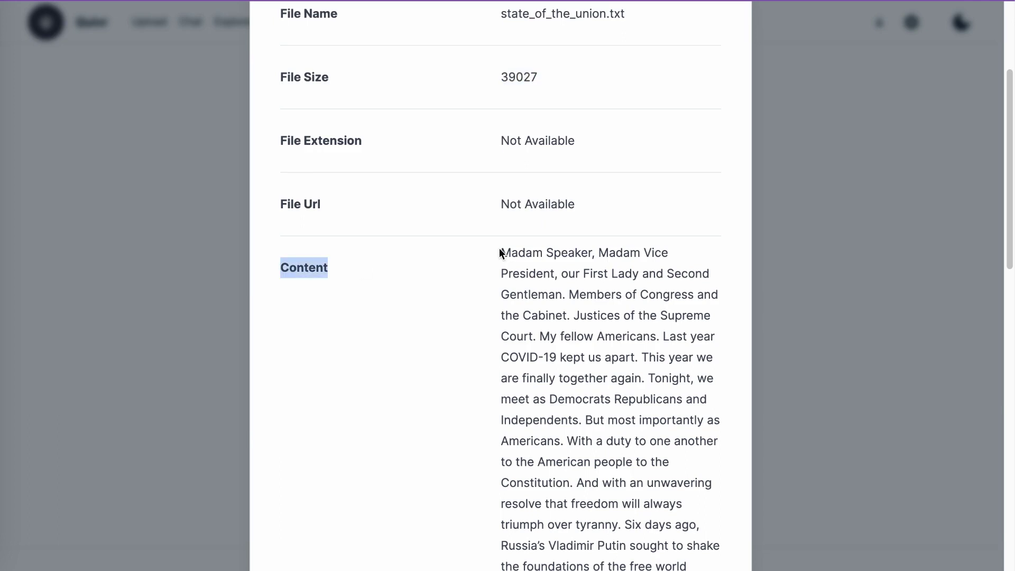
drag(500, 251, 654, 560)
scroll(420, 413, up, 3)
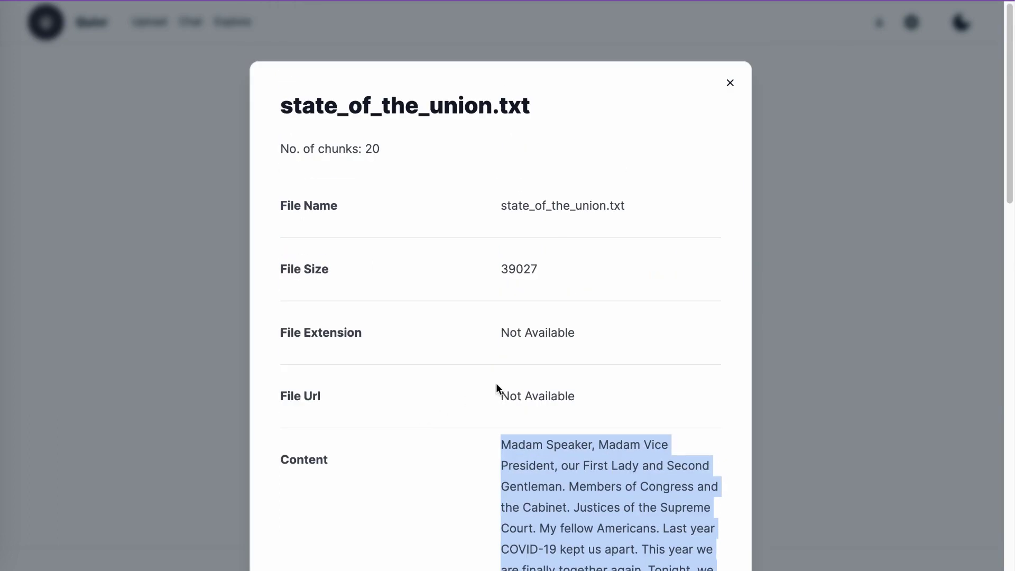
double_click(369, 149)
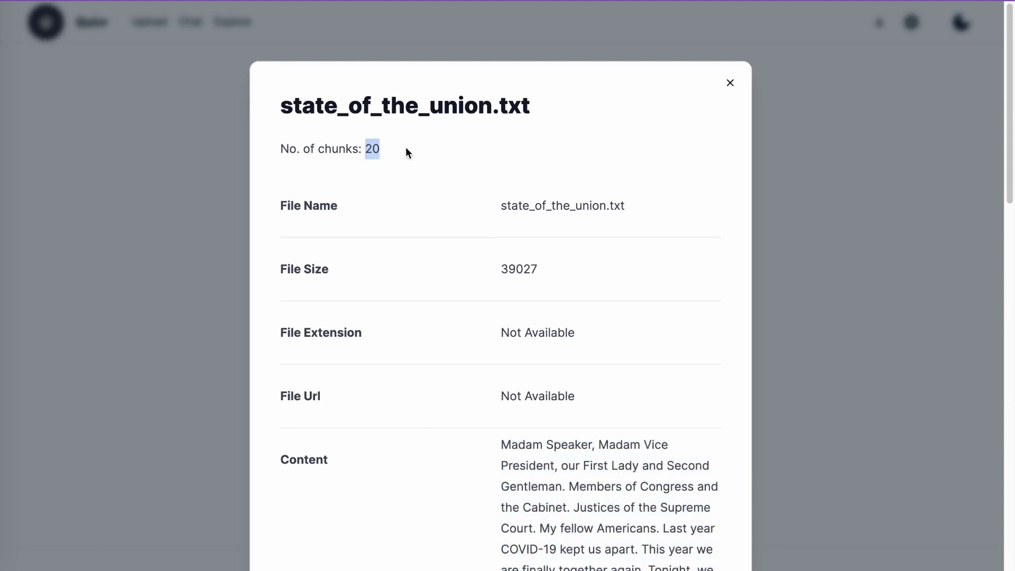
click(881, 162)
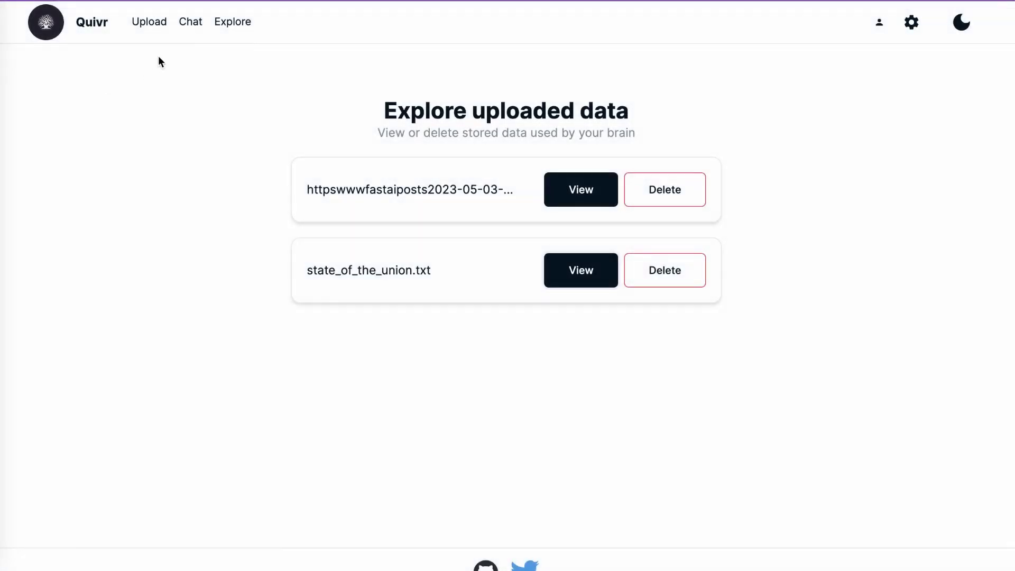
- Ask the chat "what is the state of the union paper about ?" and highlight the assistant's answer
click(199, 31)
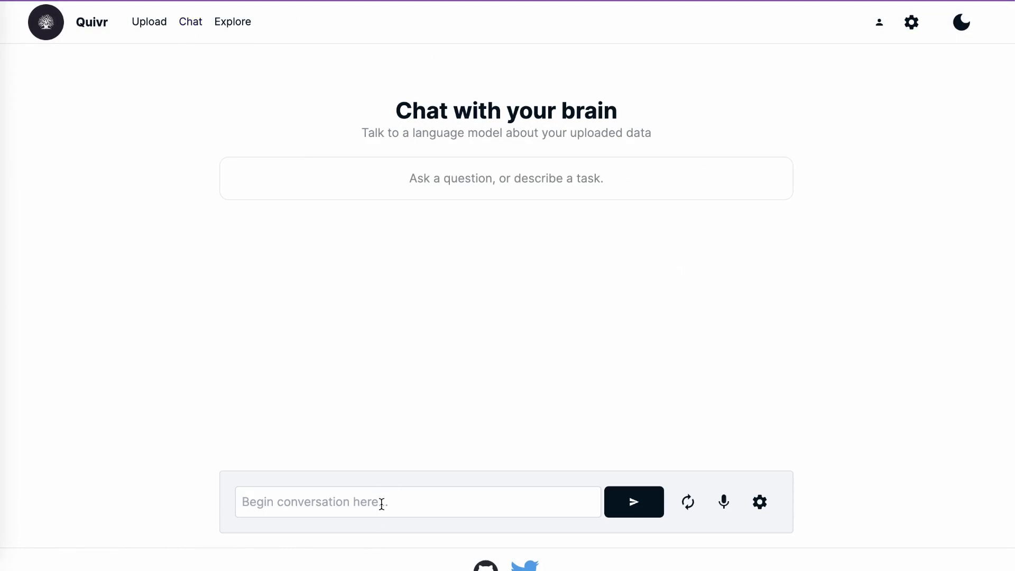
text(w)
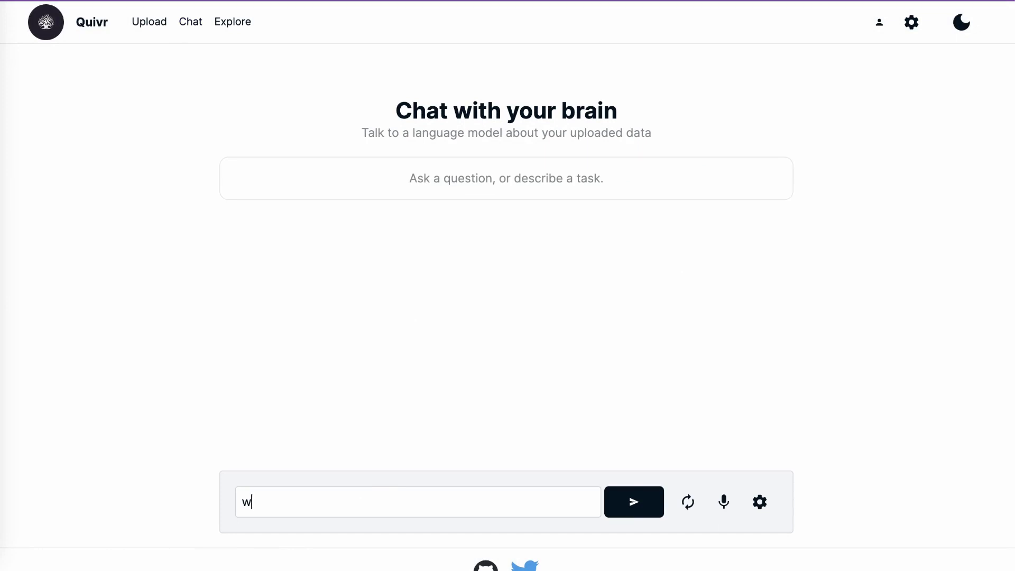
text(hat is)
text(state of the unio)
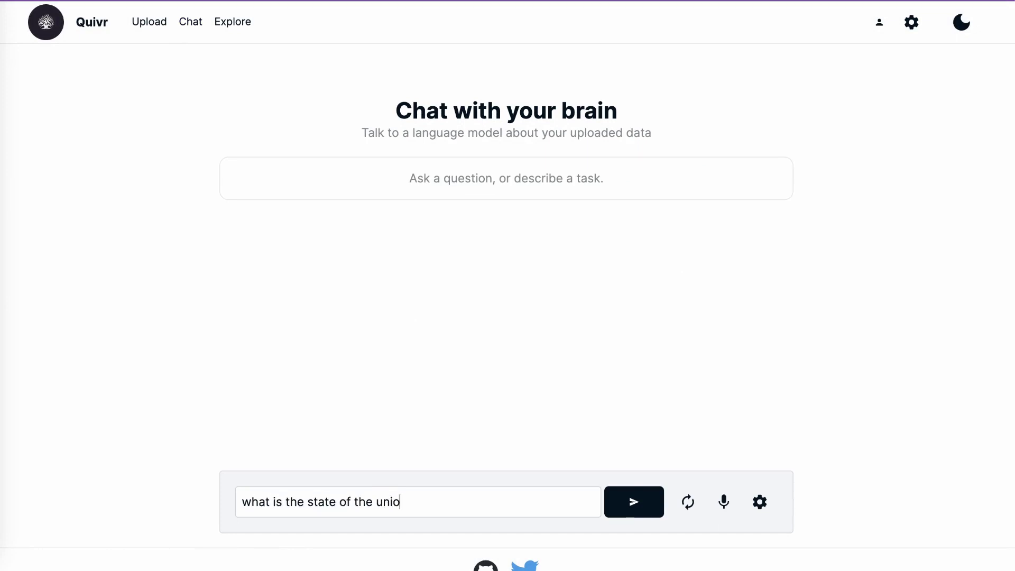
text(n paper about ?)
key(Return)
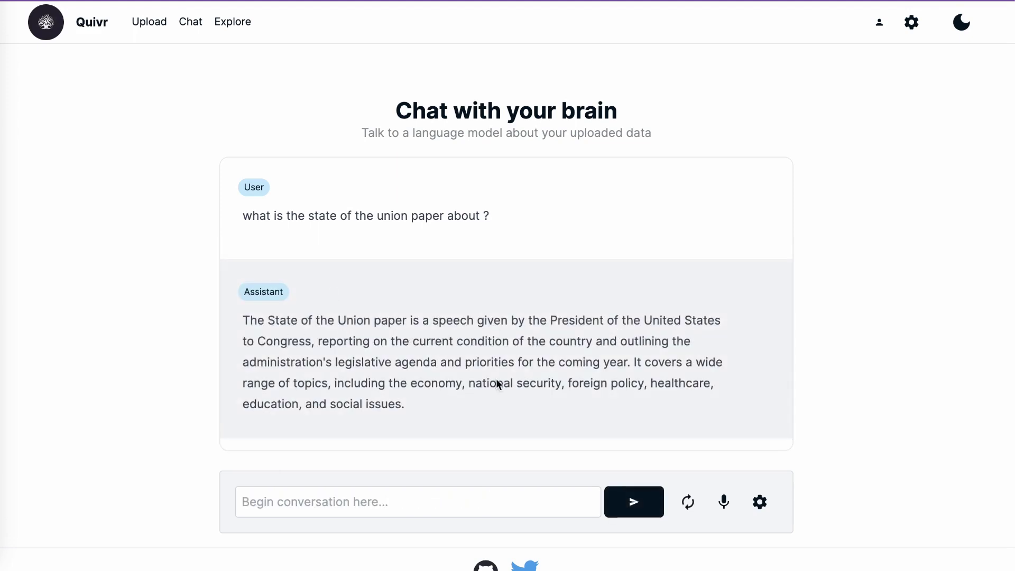
drag(411, 405, 232, 319)
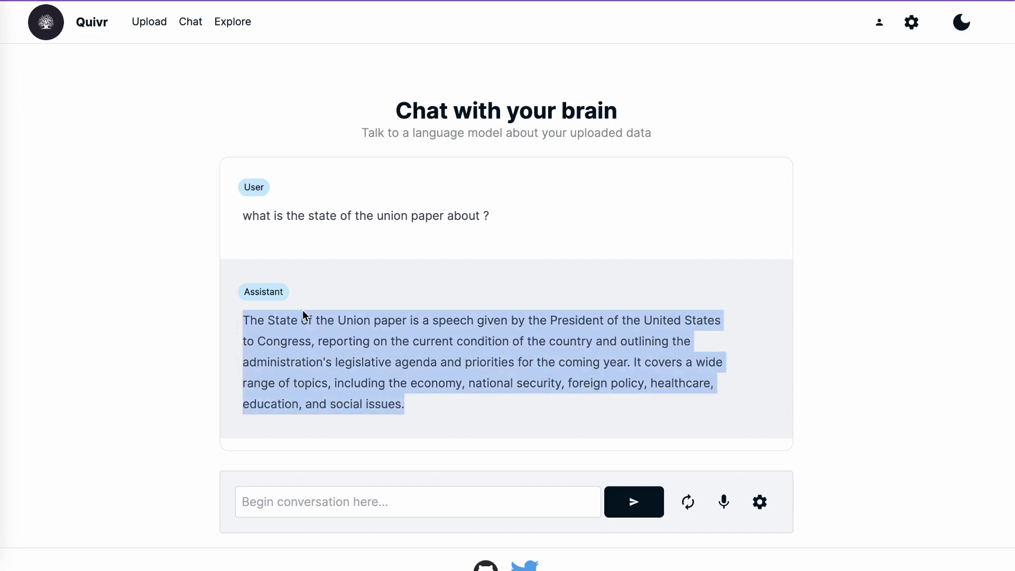
click(829, 286)
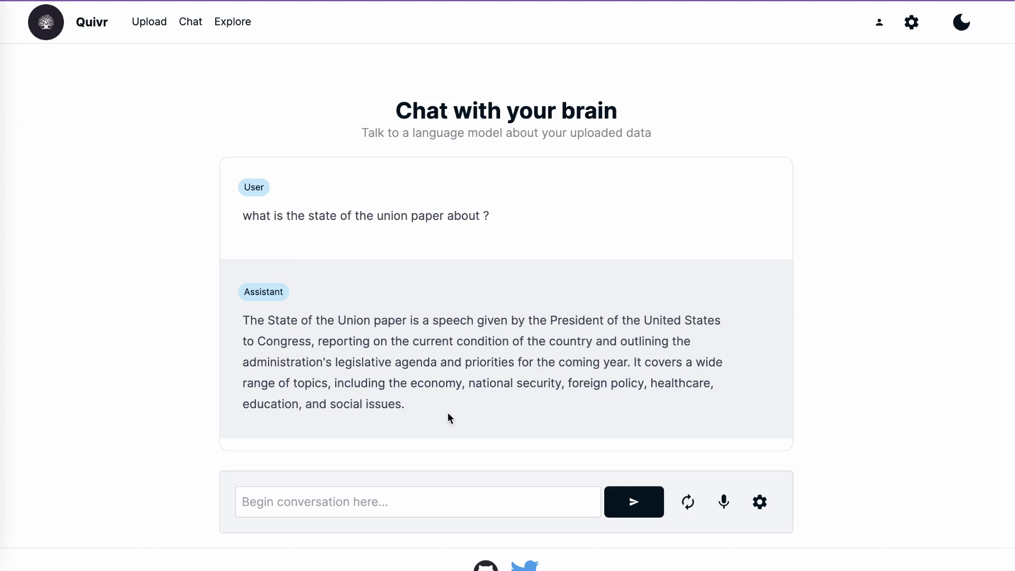
- Open the configuration from the chat and examine the Open AI key, model, backend URL, Supabase and account settings
click(760, 505)
scroll(373, 331, down, 2)
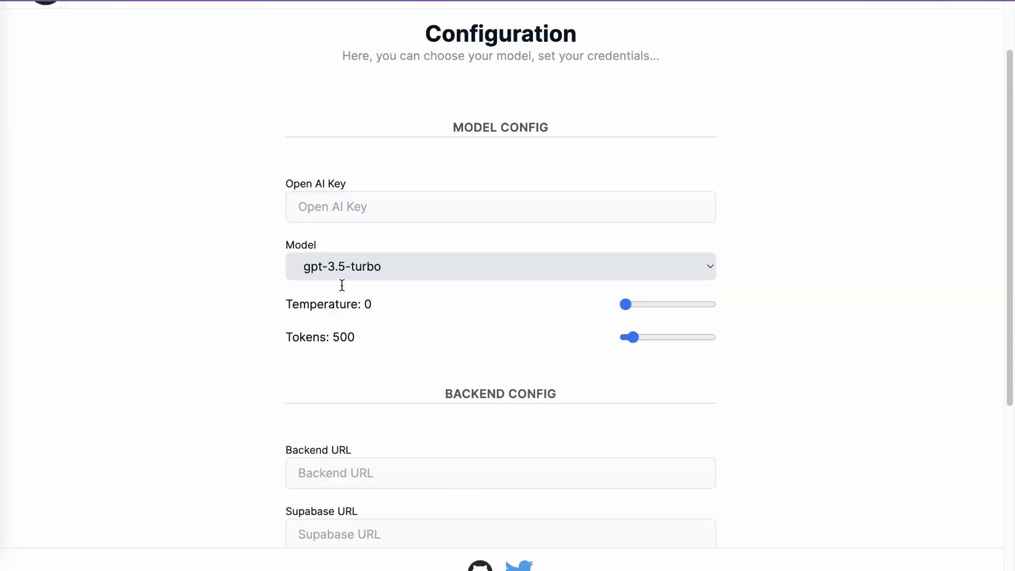
click(316, 203)
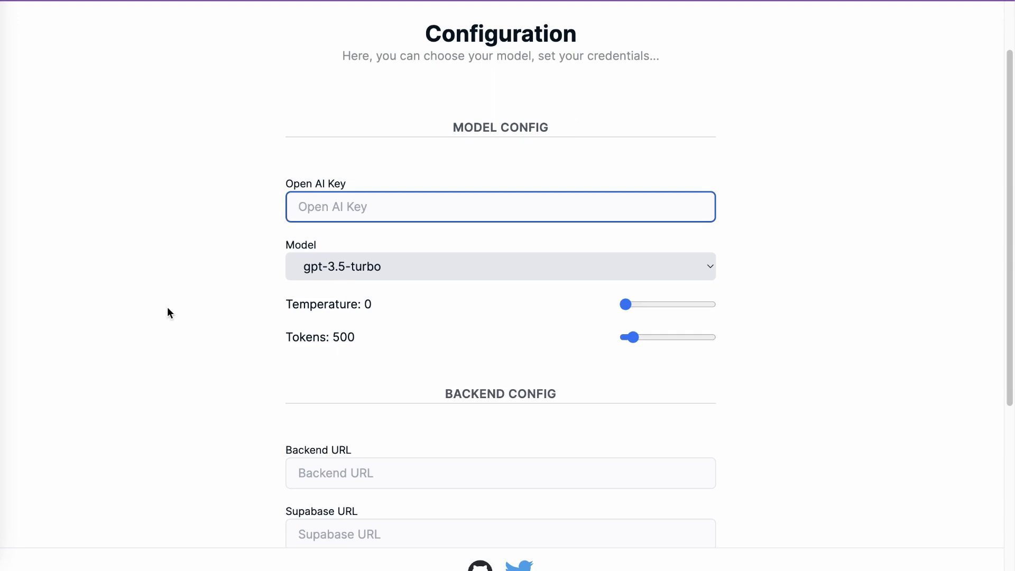
scroll(167, 306, down, 3)
click(323, 402)
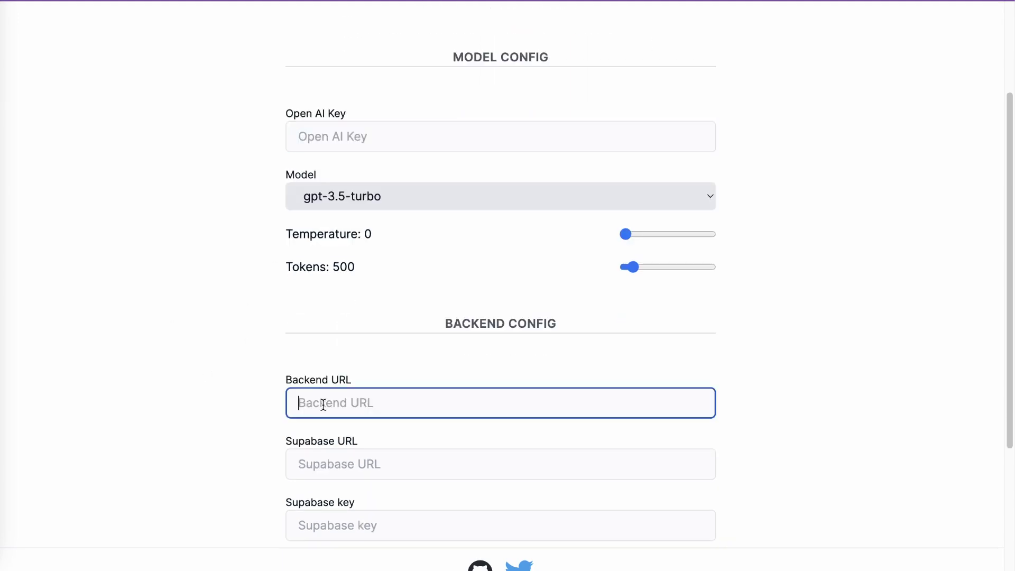
click(357, 461)
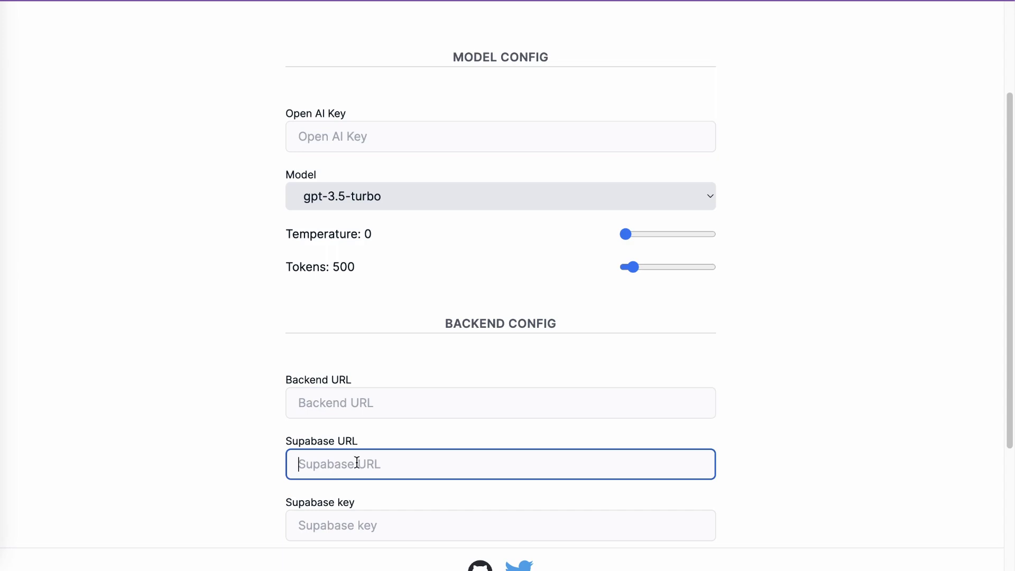
click(322, 523)
scroll(234, 455, down, 4)
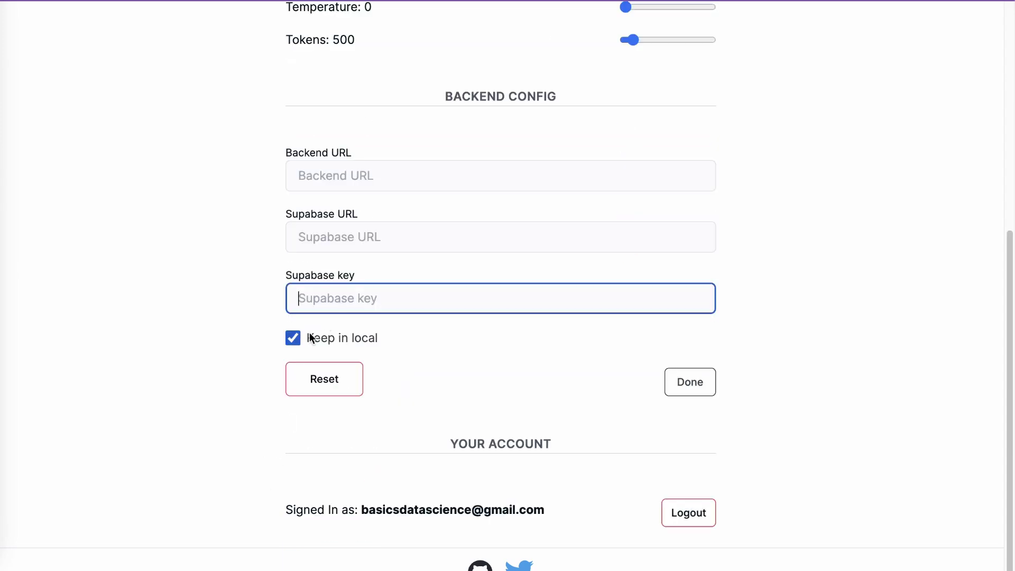
scroll(219, 405, up, 7)
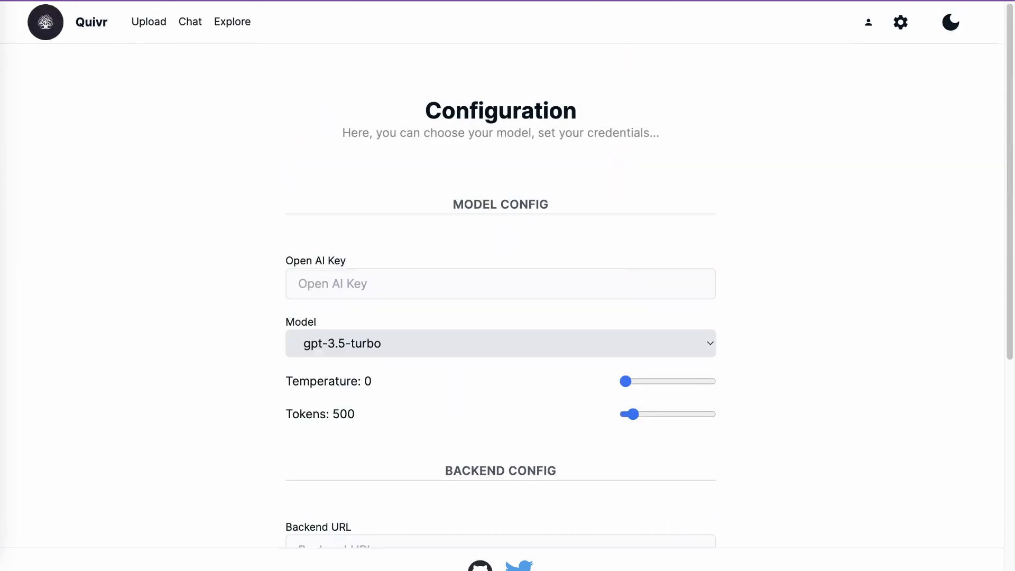
- Return to the Upload Knowledge page and point out the website URL field used for crawling
click(156, 29)
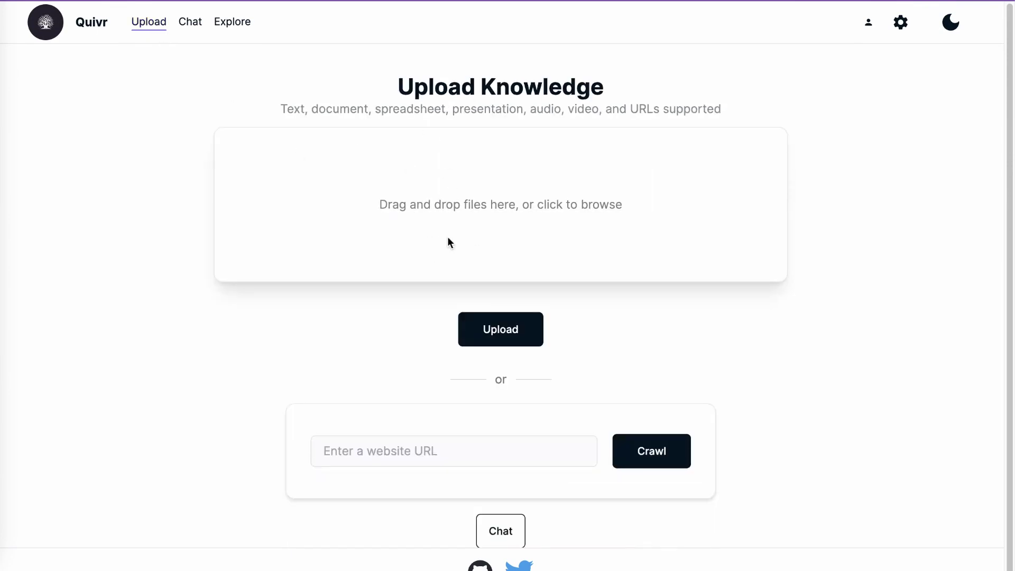
click(446, 452)
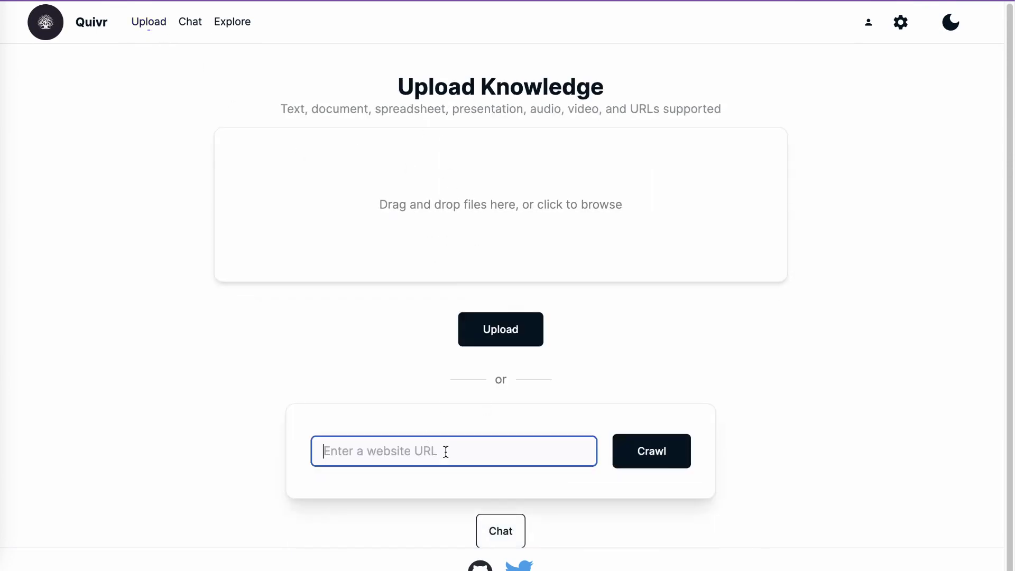
- Ask the chat "what is fast ai ?", highlight the assistant's answer and look back over the conversation
click(191, 26)
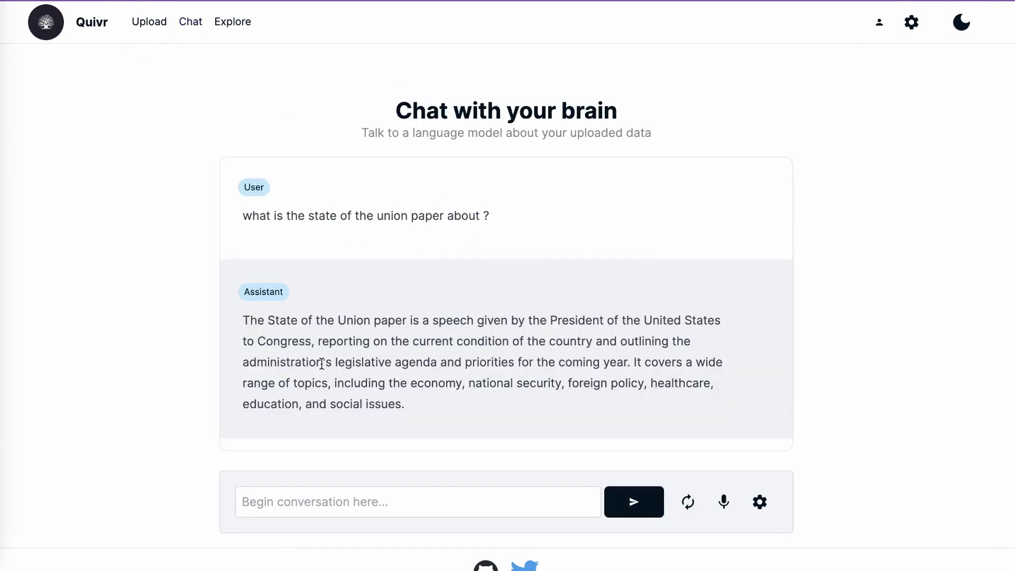
click(288, 500)
text(what is fast)
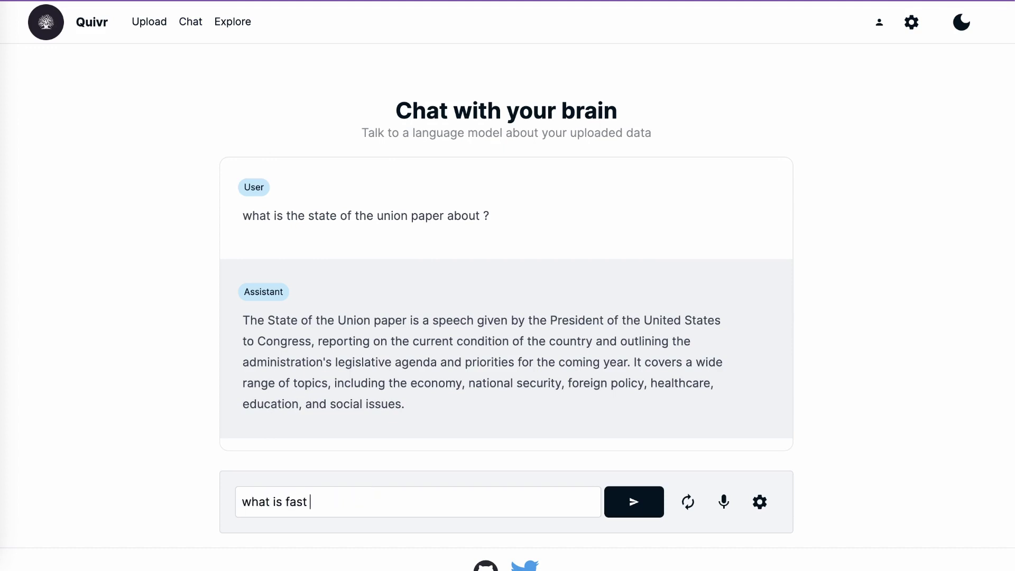
text( ai ?)
key(Return)
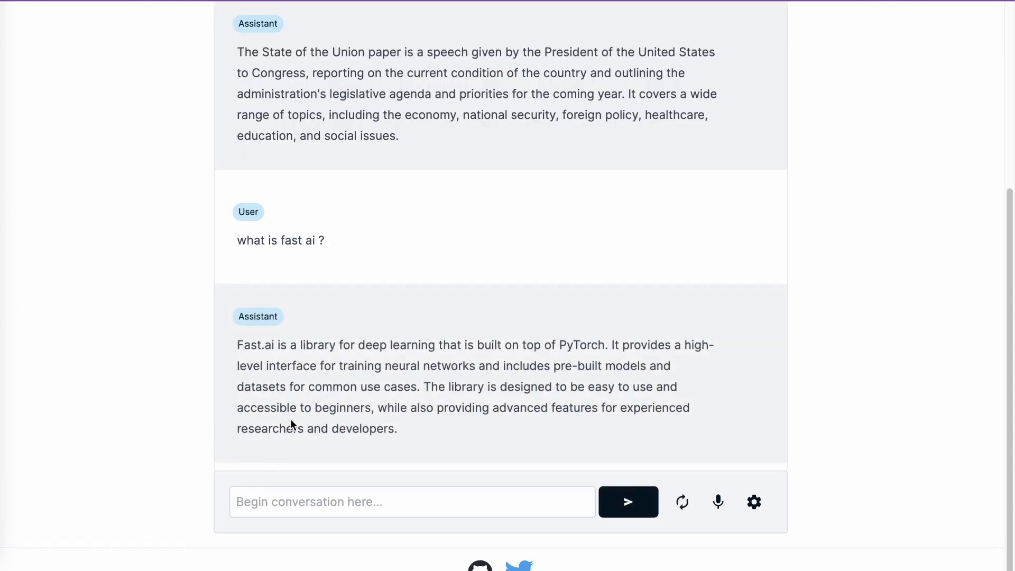
drag(402, 420, 238, 350)
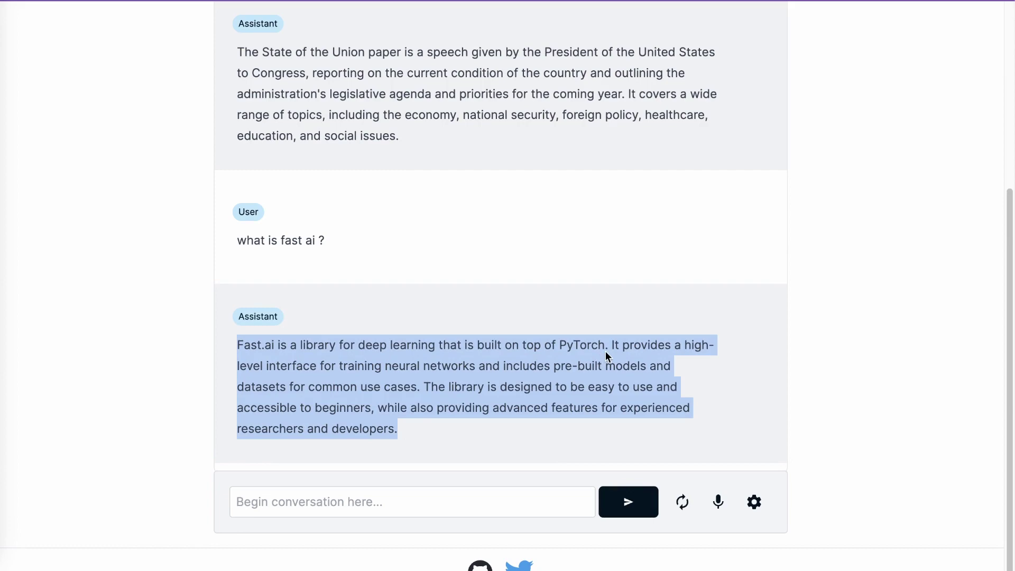
click(349, 256)
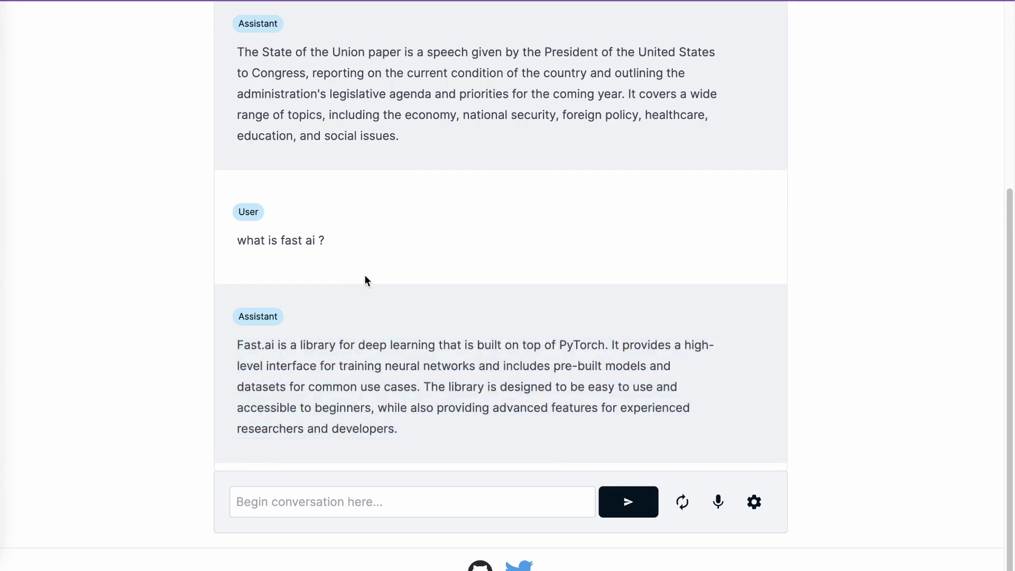
scroll(395, 283, up, 5)
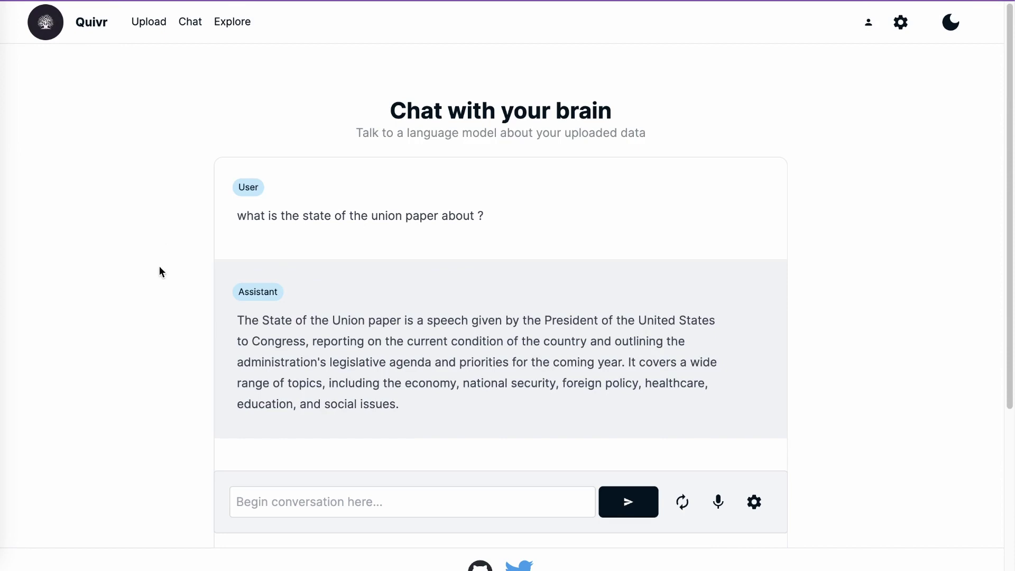
scroll(323, 306, down, 1)
scroll(343, 304, up, 1)
- Permanently delete httpswwwfastaiposts2023-05-03-mojo-launchhtml.html from the uploaded data on the Explore page and dismiss the notification
click(230, 26)
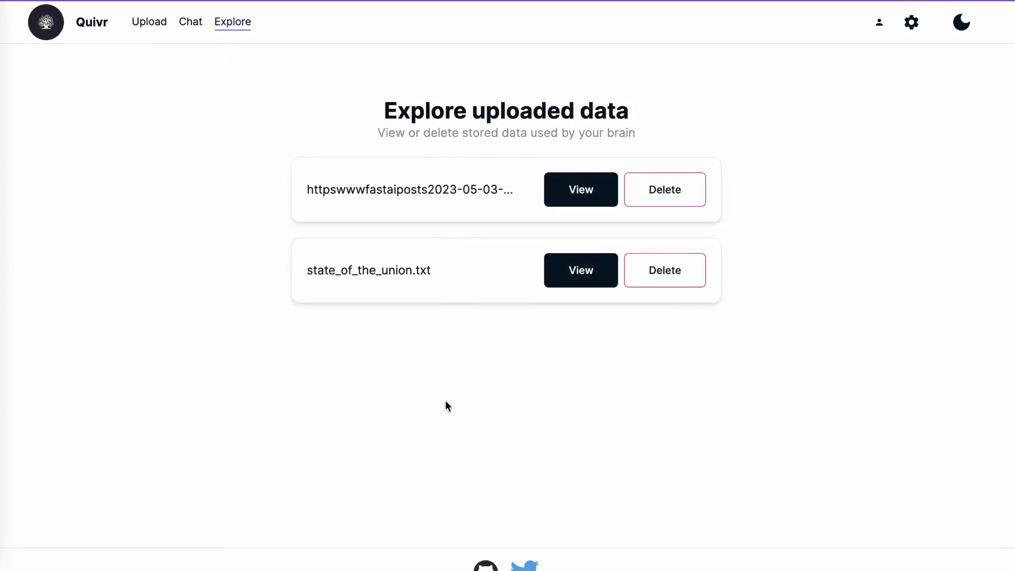
click(678, 193)
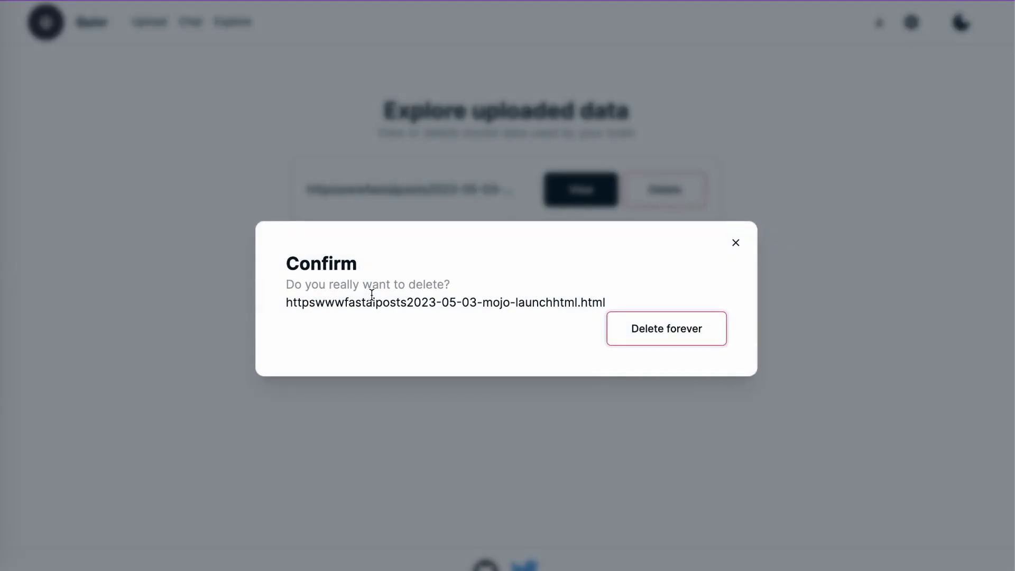
click(657, 331)
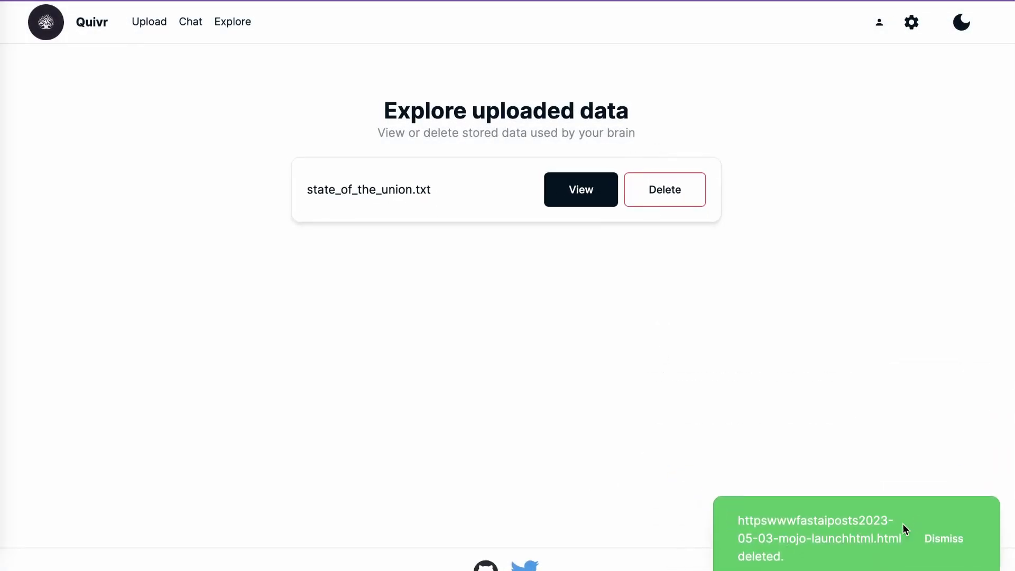
click(951, 539)
- Return to the chat, copy the earlier question "what is the state of the union paper about ?" and send it again
click(196, 27)
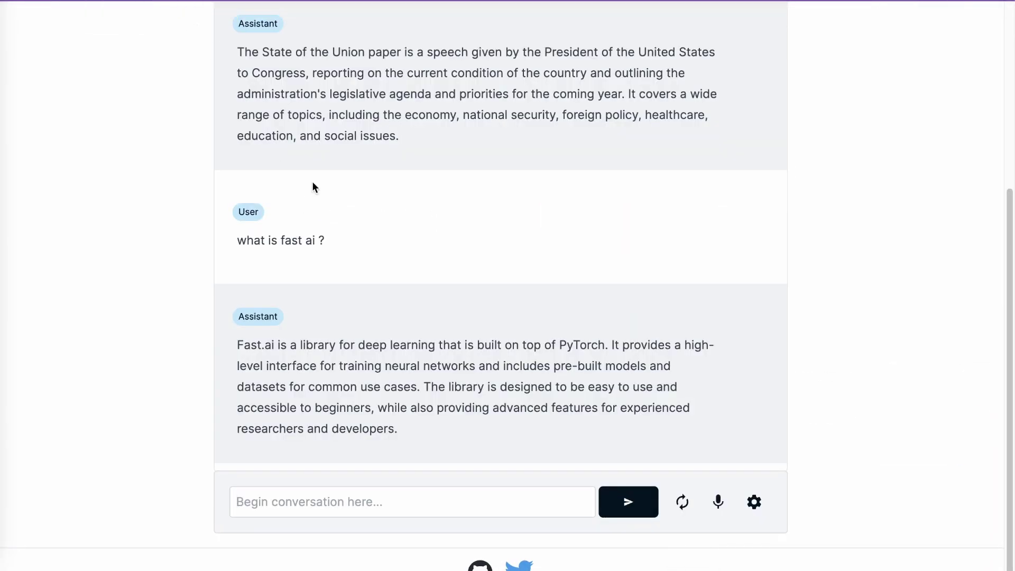
scroll(312, 181, up, 3)
triple_click(301, 68)
key(ctrl+c)
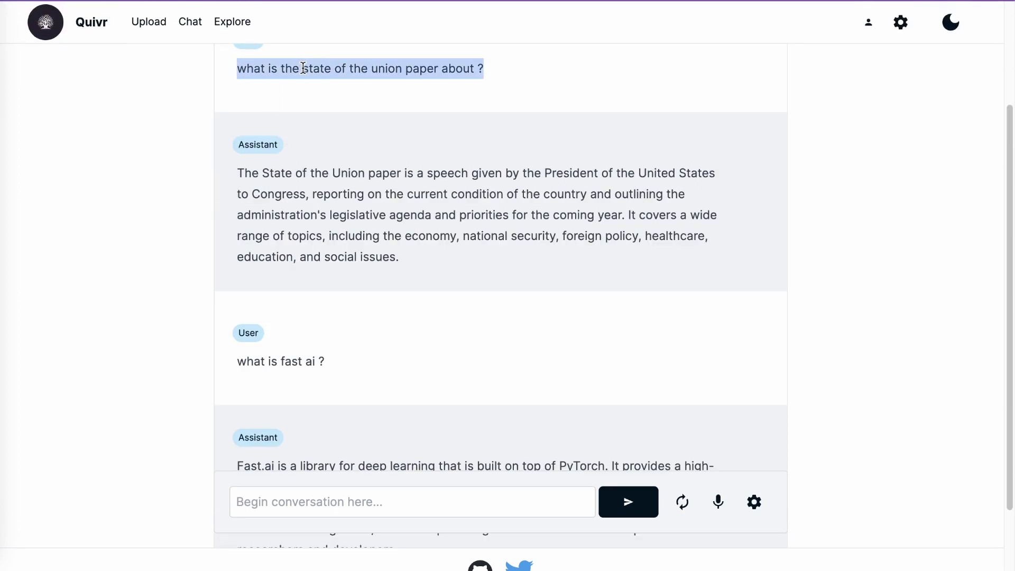
click(294, 506)
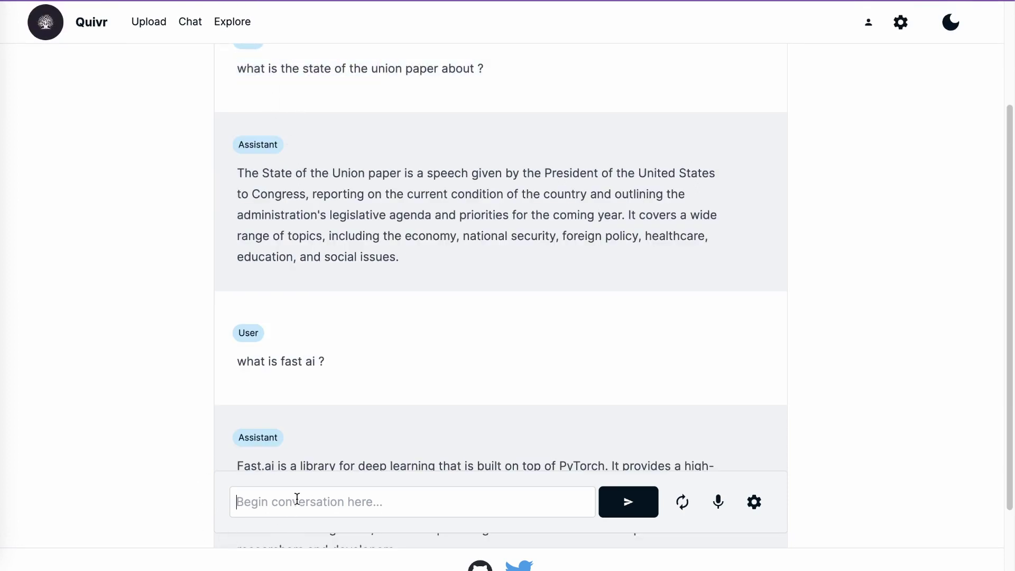
key(ctrl+v)
click(624, 489)
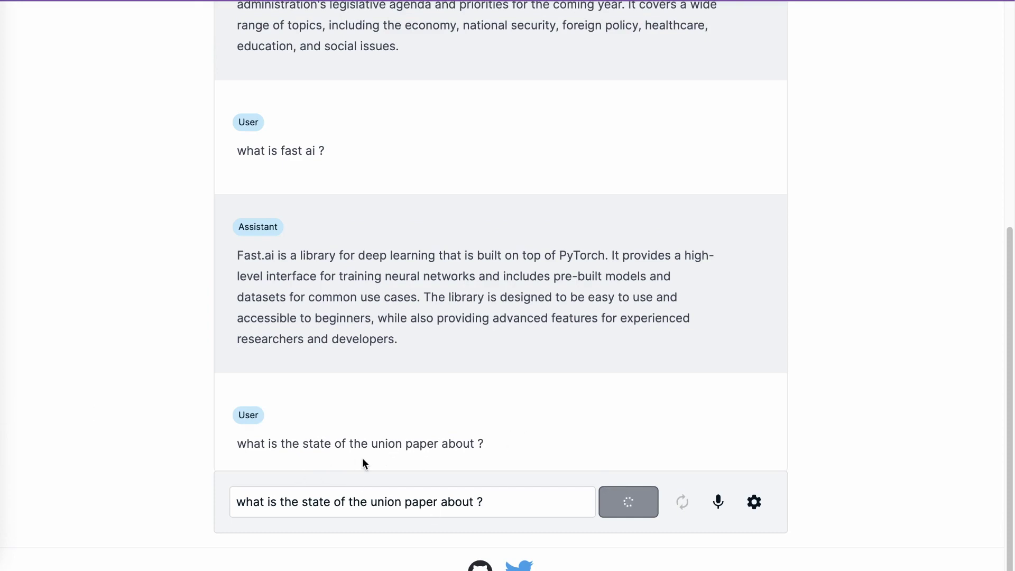
- Copy the earlier question "what is fast ai ?", send it to the chat again and review the conversation
scroll(307, 291, up, 2)
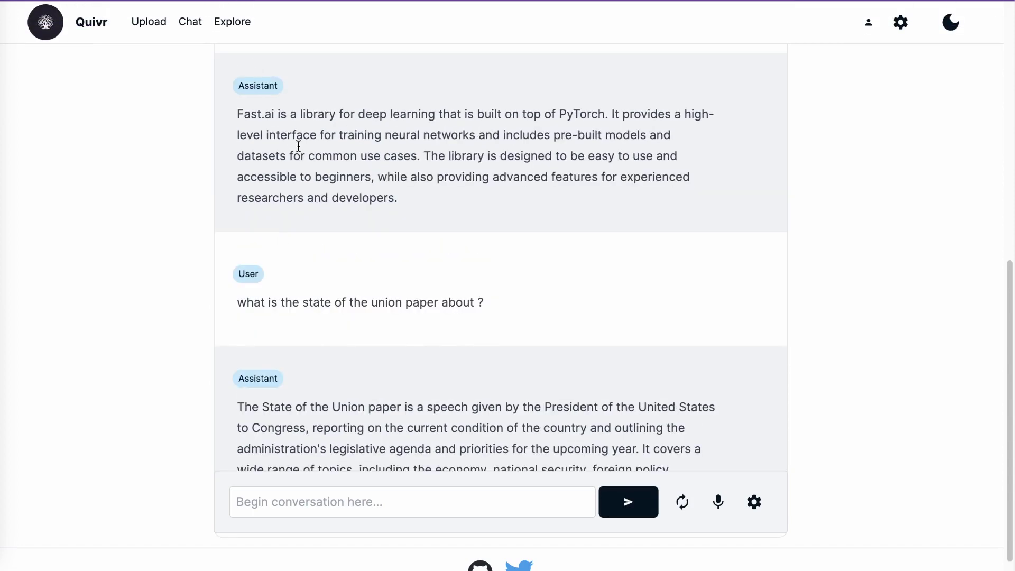
scroll(298, 146, up, 2)
triple_click(284, 129)
key(ctrl+c)
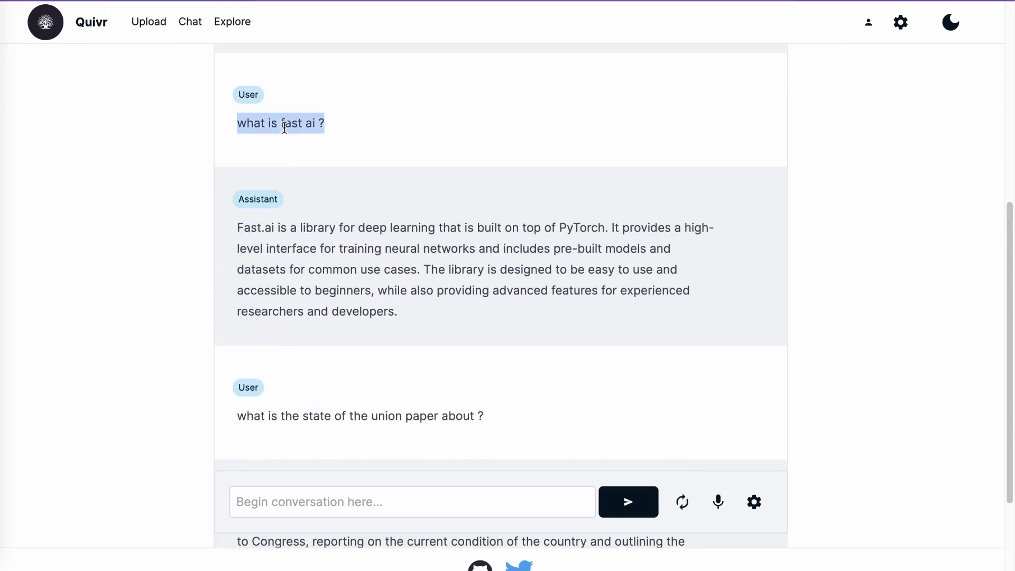
click(313, 502)
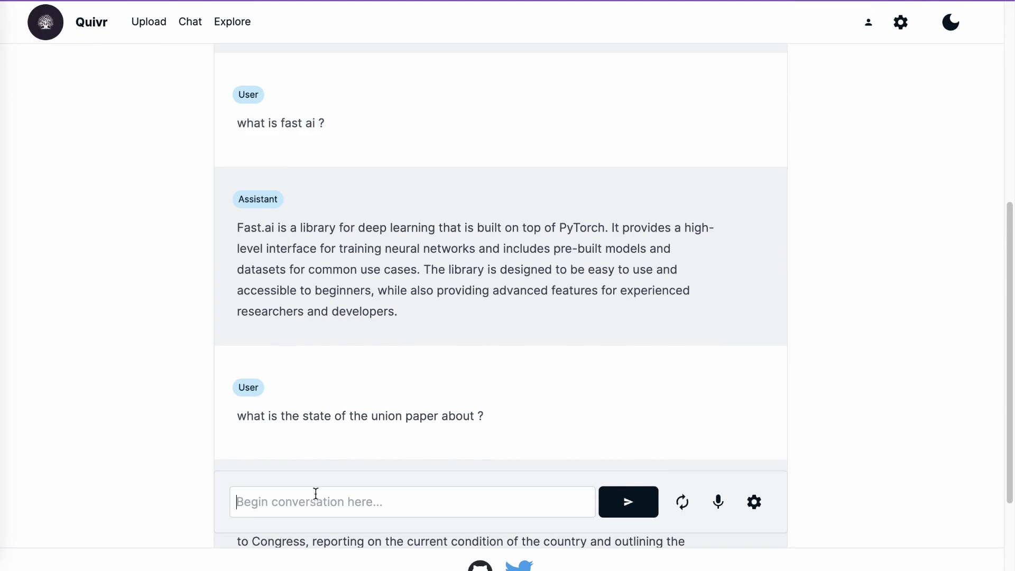
key(ctrl+v)
click(639, 509)
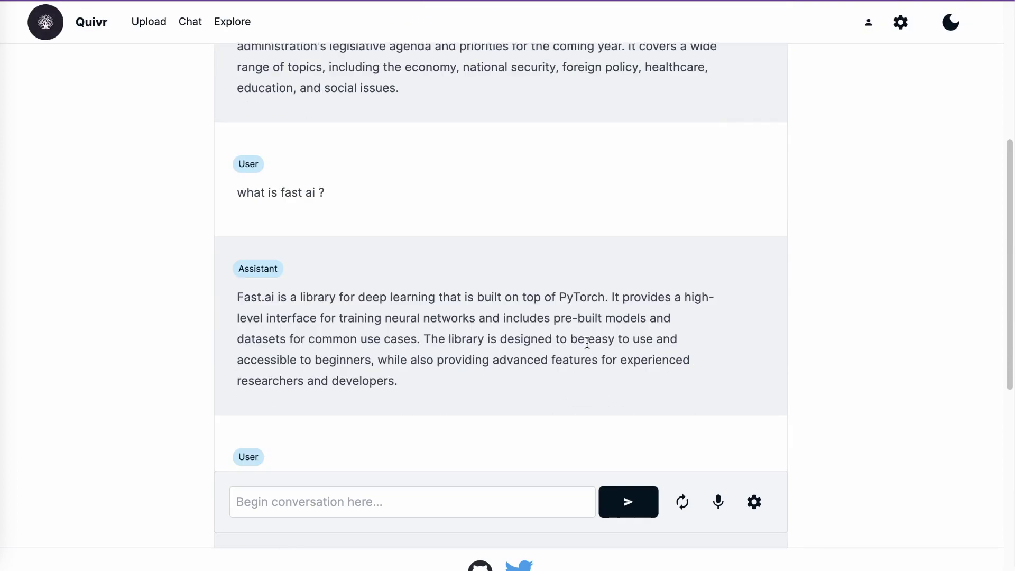
scroll(587, 342, up, 6)
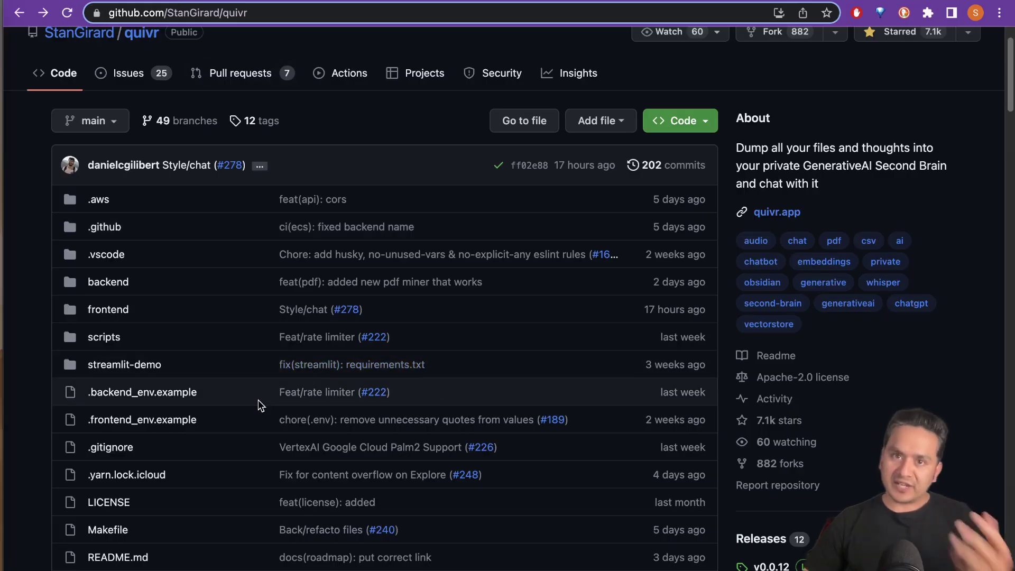
- Review the file compatibility, demo and setup sections of Quivr's GitHub README, and switch to the Supabase sign-in page
scroll(258, 400, down, 5)
scroll(259, 422, down, 18)
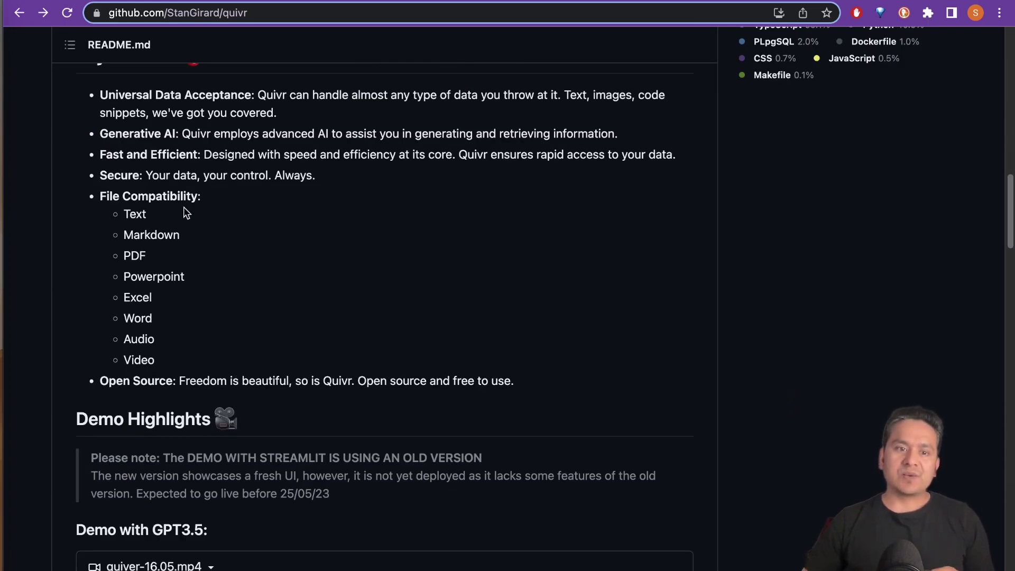
drag(125, 211, 168, 356)
scroll(209, 333, down, 16)
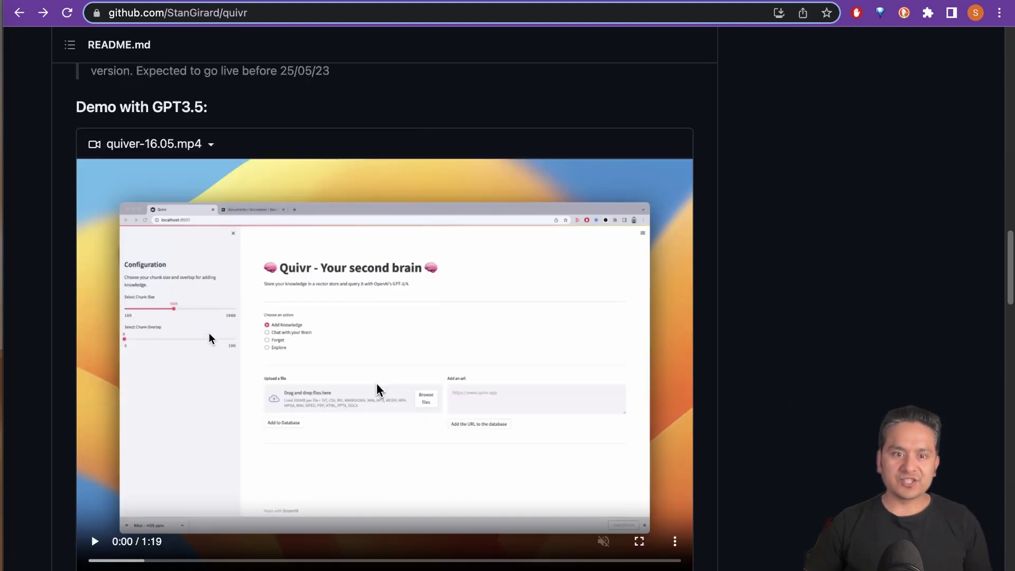
scroll(223, 313, down, 20)
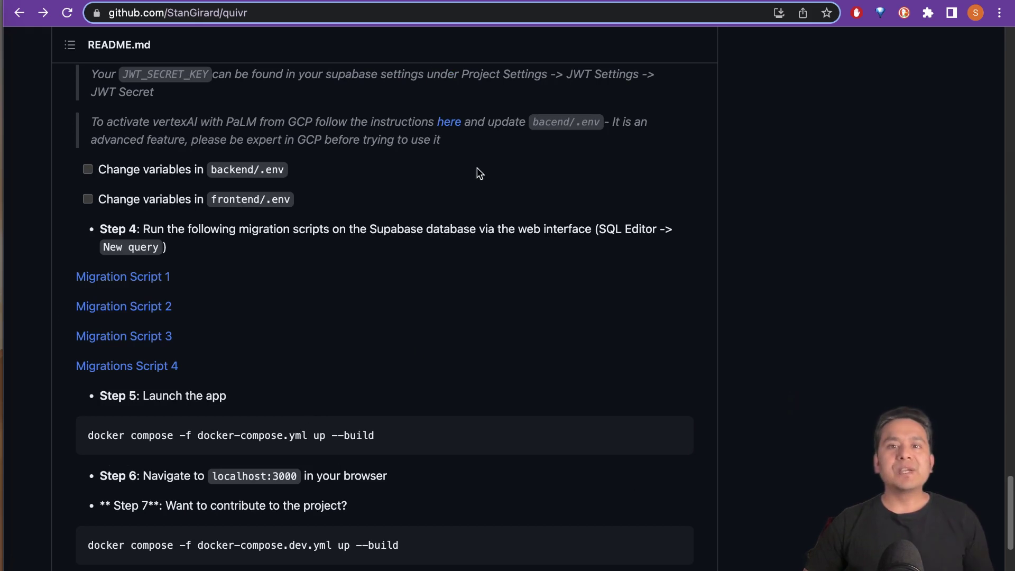
click(679, 3)
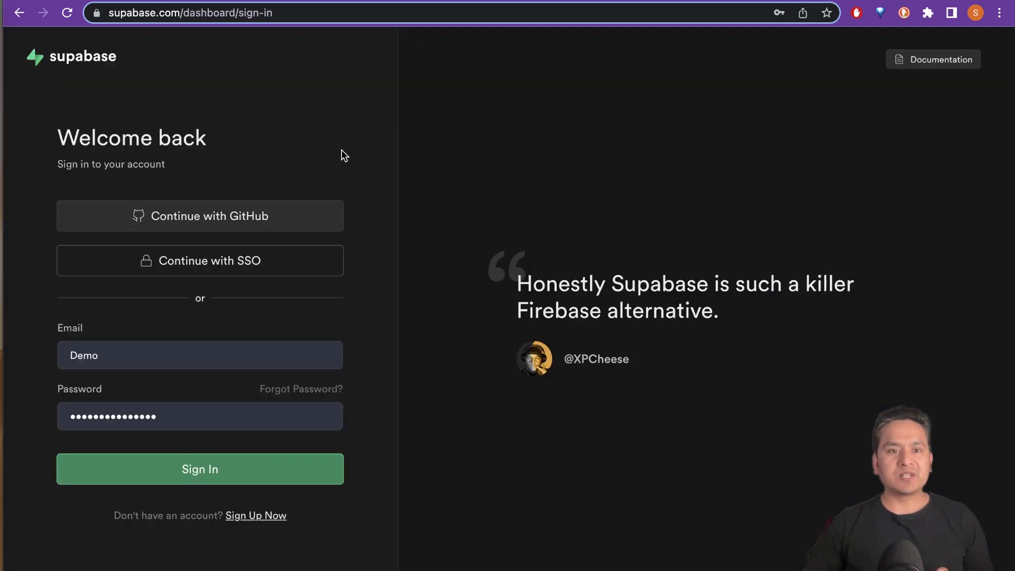